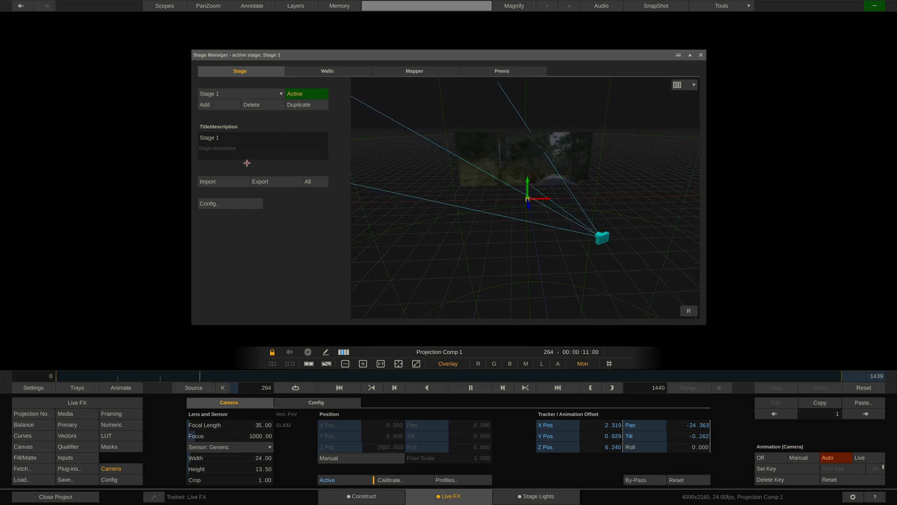
Examine the stage's configuration options and the LED wall creation settings without creating a wall.
{"action": "left_click", "coordinate": [237, 204]}
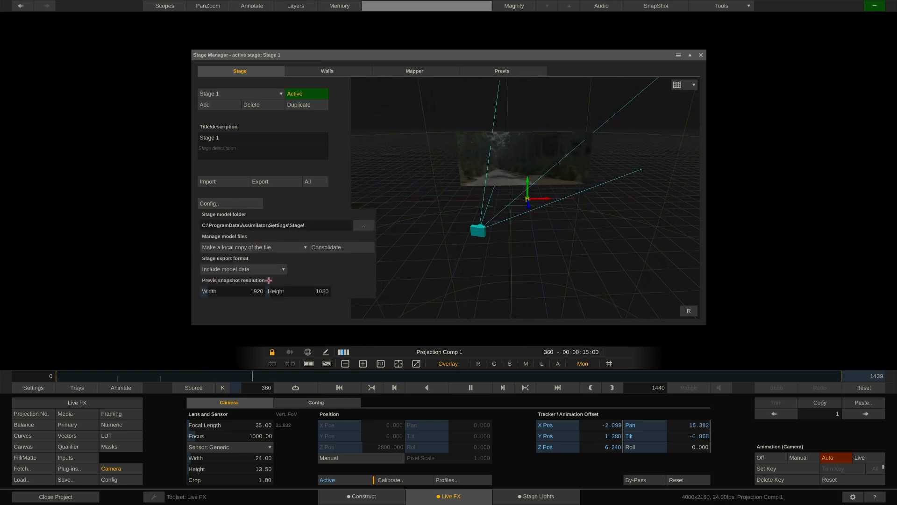
{"action": "left_click", "coordinate": [311, 200]}
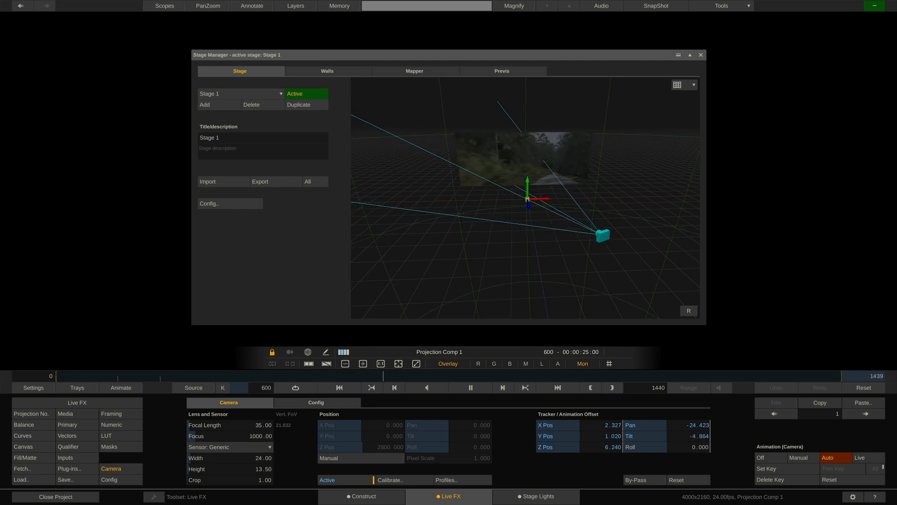
{"action": "left_click", "coordinate": [328, 71]}
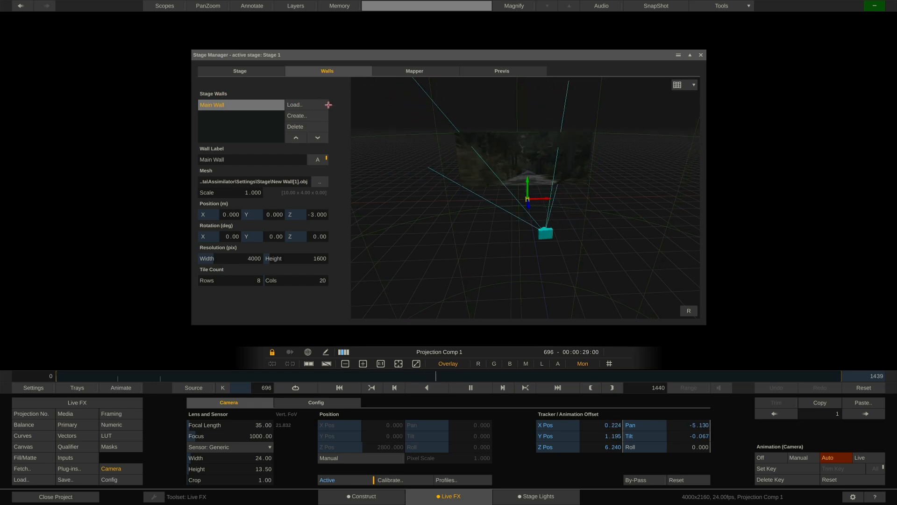
{"action": "left_click", "coordinate": [313, 115]}
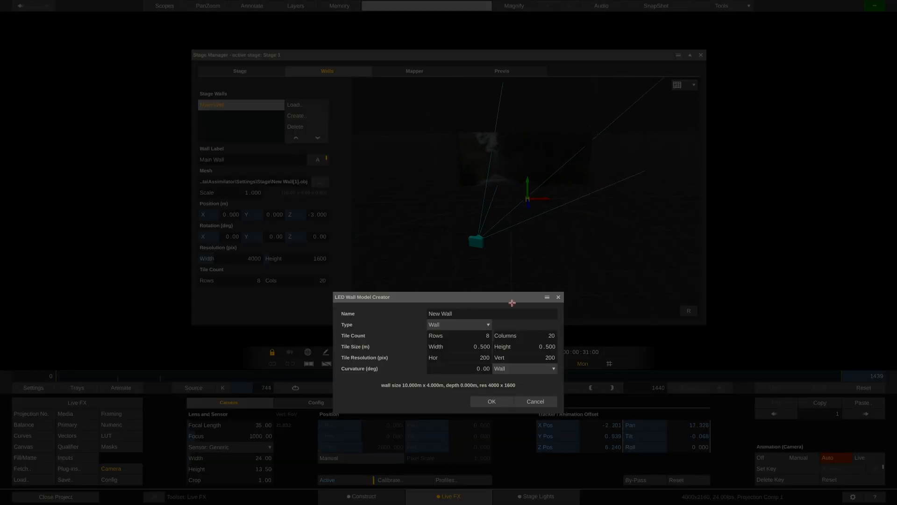
{"action": "left_click", "coordinate": [533, 400]}
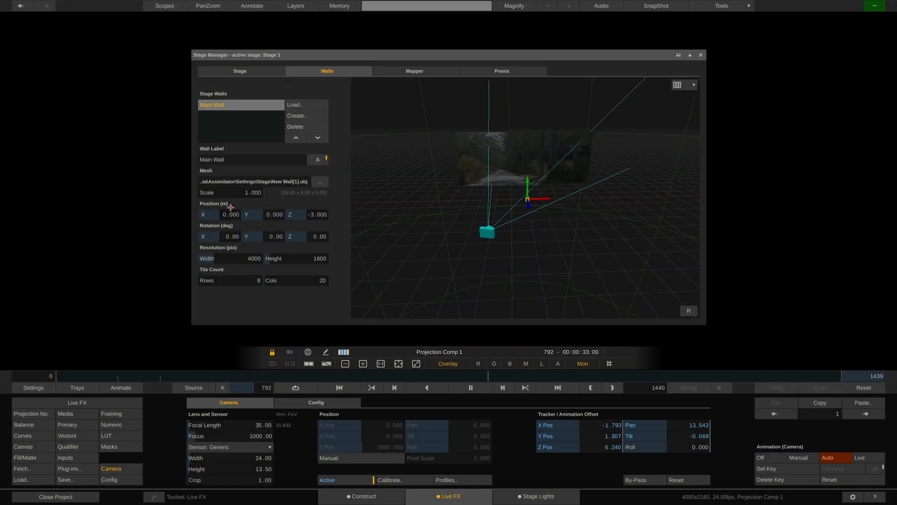
Examine the wall and display choices available for a new mapping in the stage mapper.
{"action": "left_click", "coordinate": [421, 71]}
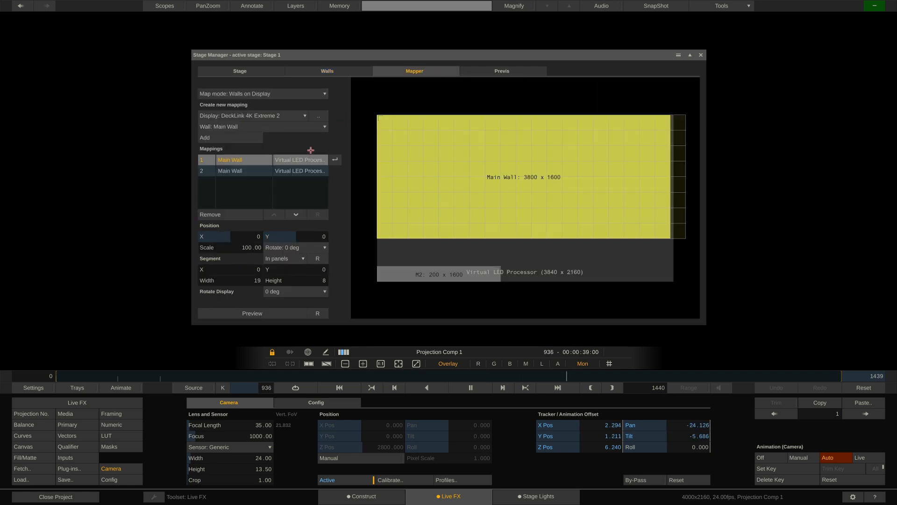
{"action": "left_click", "coordinate": [290, 127]}
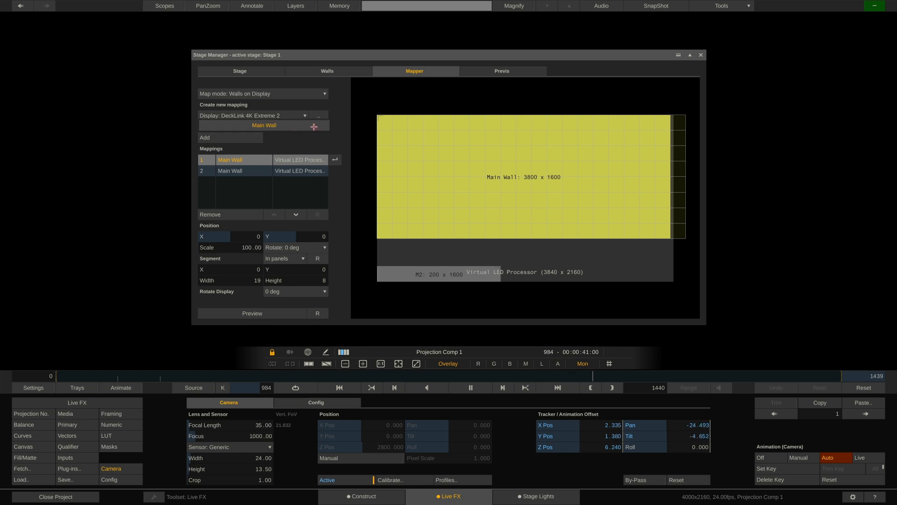
{"action": "left_click", "coordinate": [314, 127]}
{"action": "left_click", "coordinate": [288, 113]}
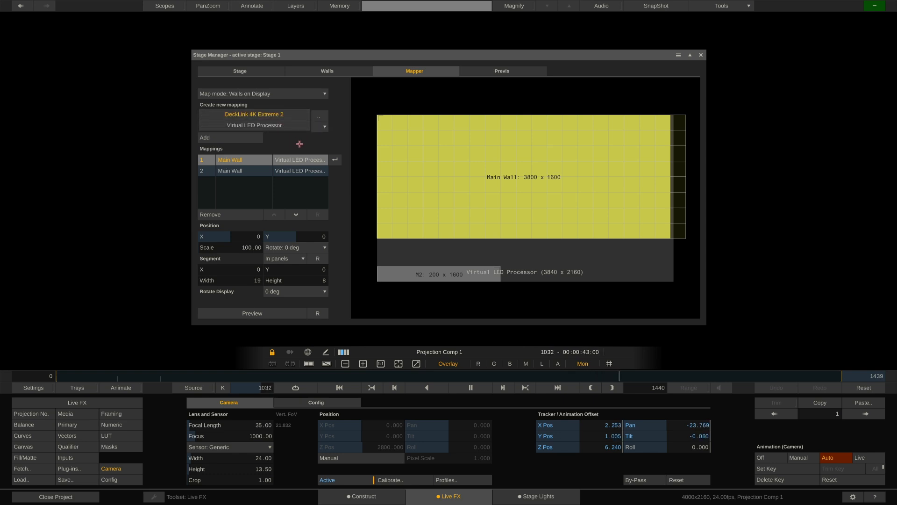
{"action": "left_click", "coordinate": [299, 144]}
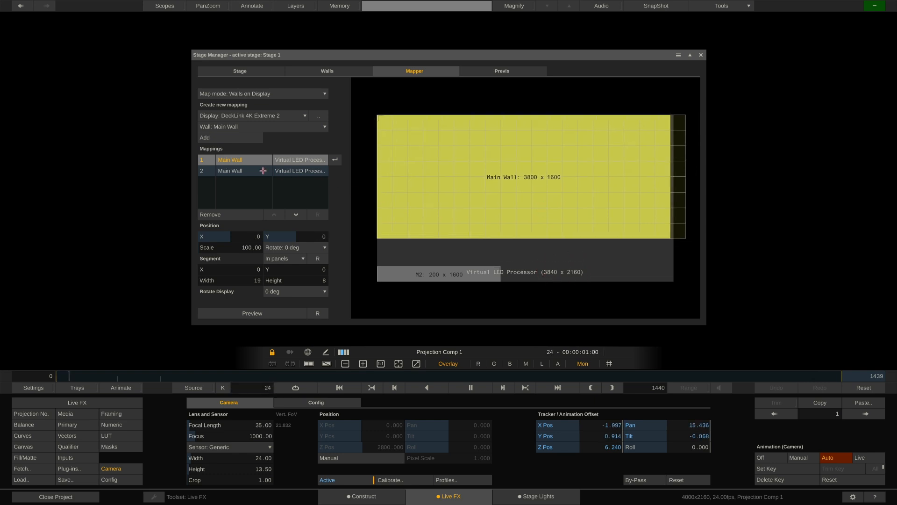
Inspect the second Main Wall mapping's rotation and placement on the display, and reselect the first mapping.
{"action": "left_click", "coordinate": [253, 171]}
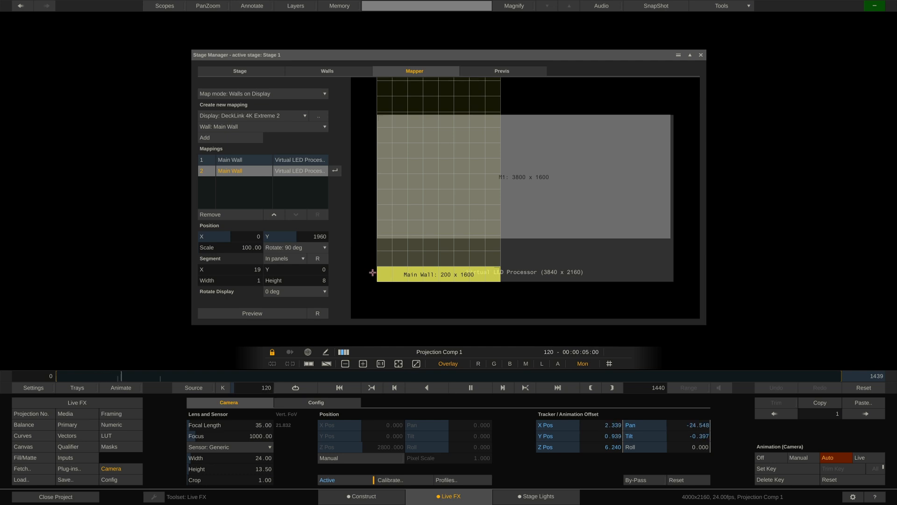
{"action": "left_click", "coordinate": [278, 248]}
{"action": "left_click", "coordinate": [325, 248]}
{"action": "mouse_move", "coordinate": [424, 275]}
{"action": "left_mouse_down"}
{"action": "mouse_move", "coordinate": [430, 262]}
{"action": "mouse_move", "coordinate": [412, 269]}
{"action": "mouse_move", "coordinate": [423, 276]}
{"action": "left_mouse_up"}
{"action": "left_click", "coordinate": [247, 161]}
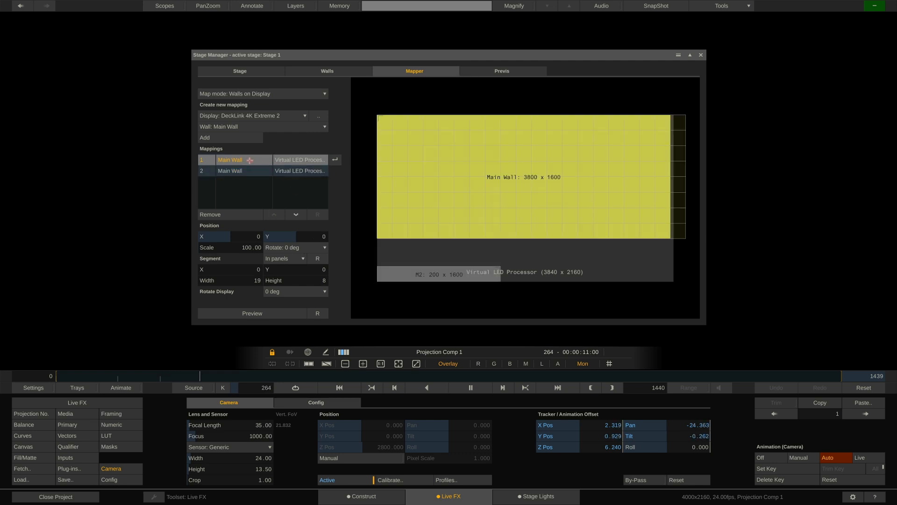
Check the virtual display properties and reassign the first Main Wall mapping to DeckLink 4K Extreme 2.
{"action": "left_click", "coordinate": [319, 114]}
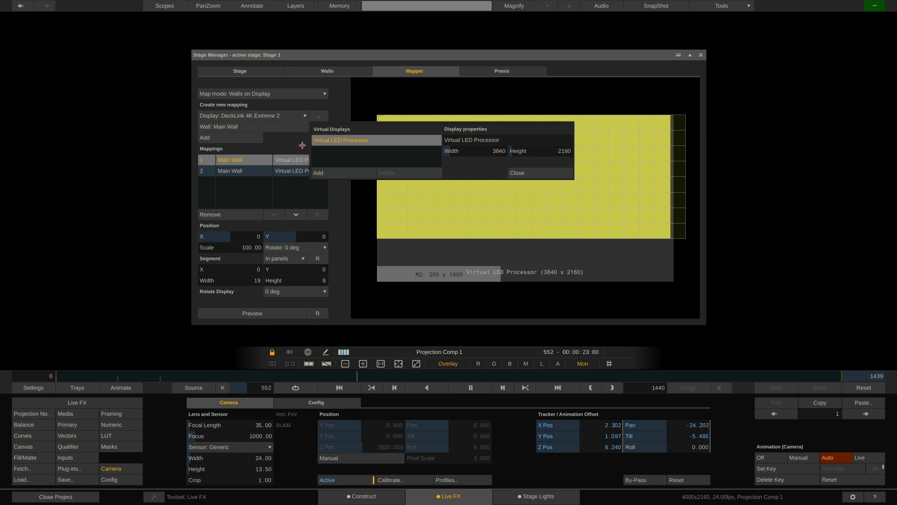
{"action": "left_click", "coordinate": [292, 143]}
{"action": "left_click", "coordinate": [296, 169]}
{"action": "left_click", "coordinate": [299, 159]}
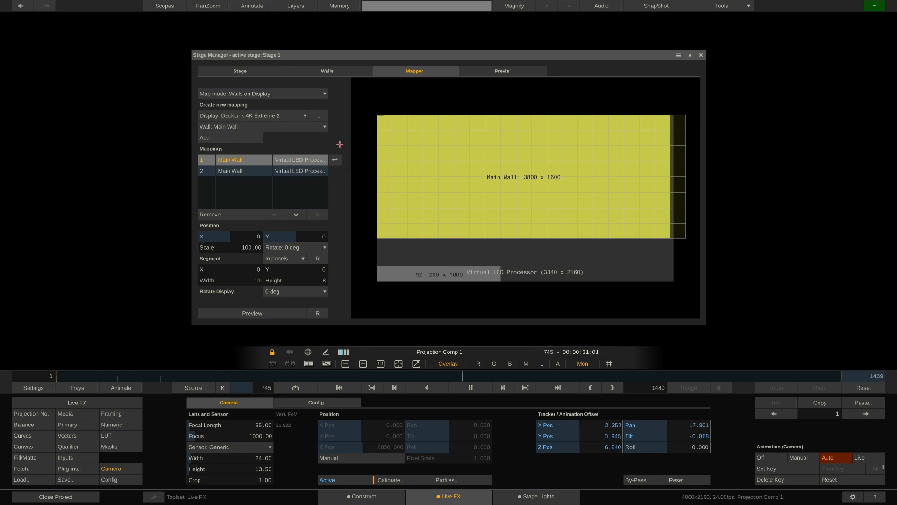
{"action": "left_click", "coordinate": [335, 159]}
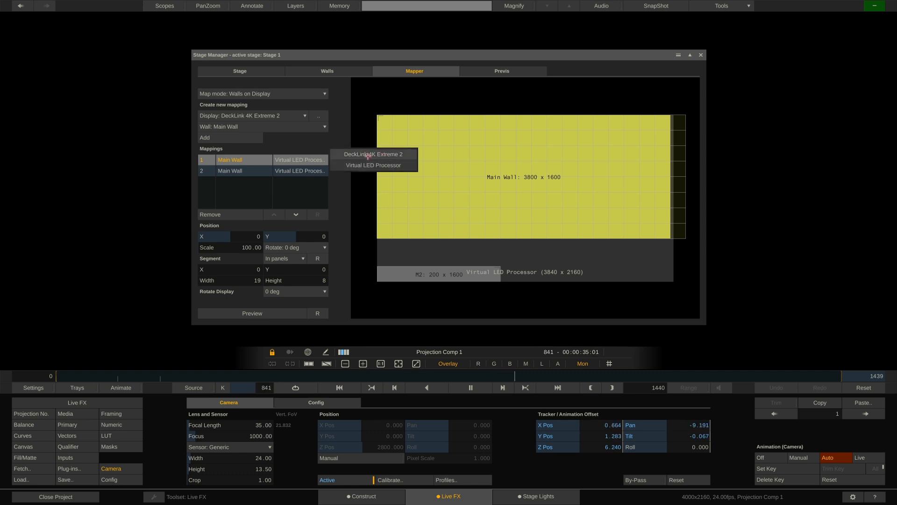
{"action": "left_click", "coordinate": [368, 156]}
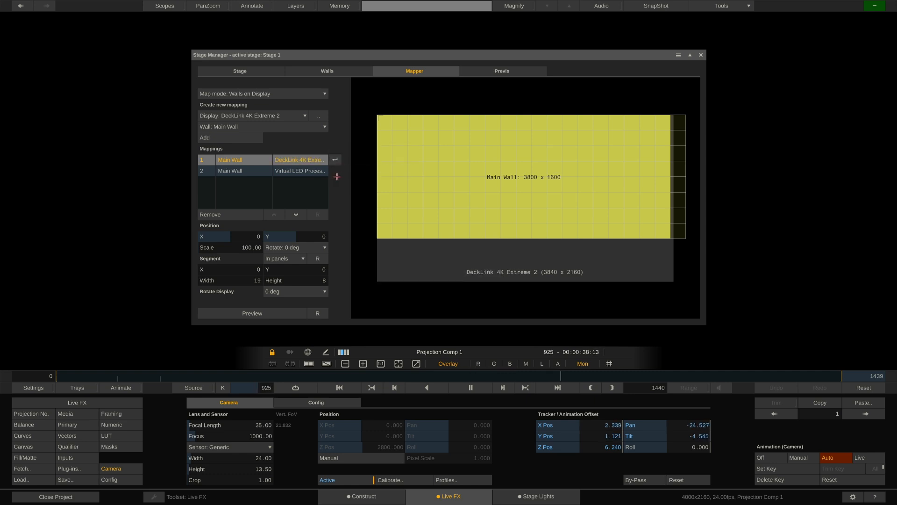
Add a Car prop to the stage's previs scene and set the 3D view to Camera.
{"action": "left_click", "coordinate": [486, 72]}
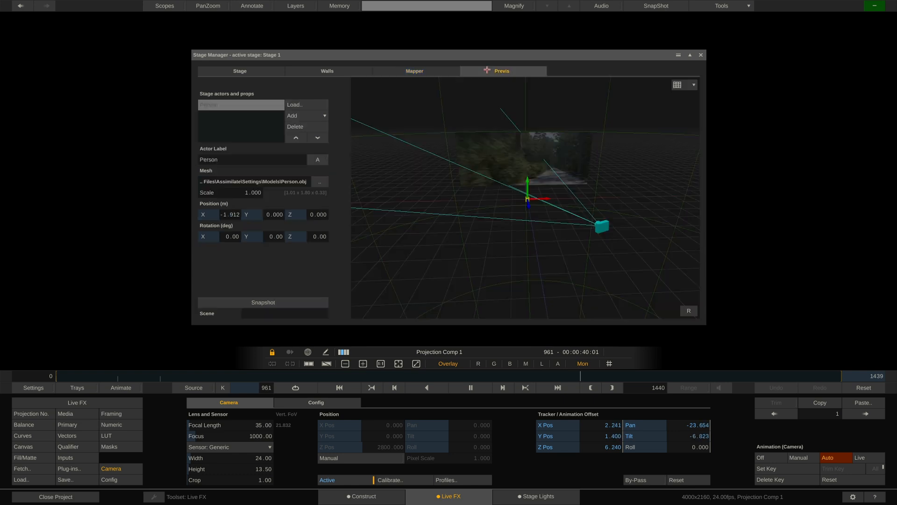
{"action": "left_click", "coordinate": [323, 115]}
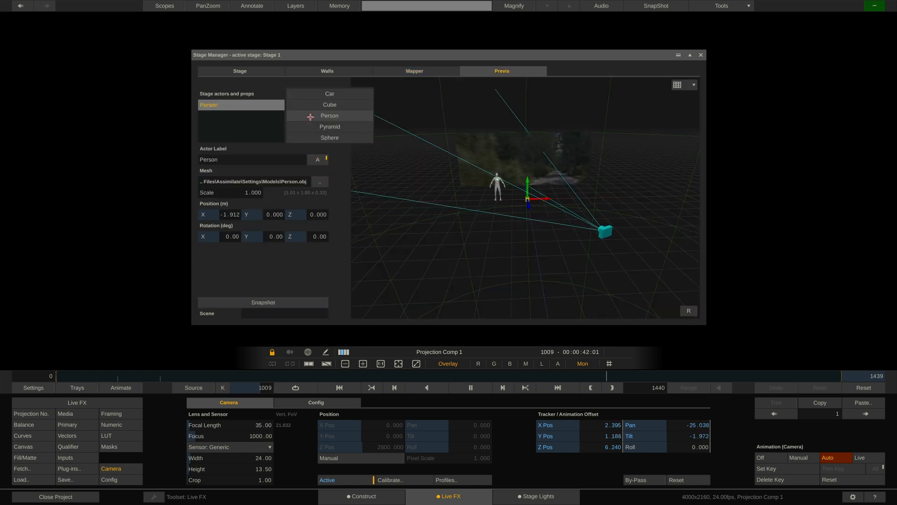
{"action": "left_click", "coordinate": [339, 97]}
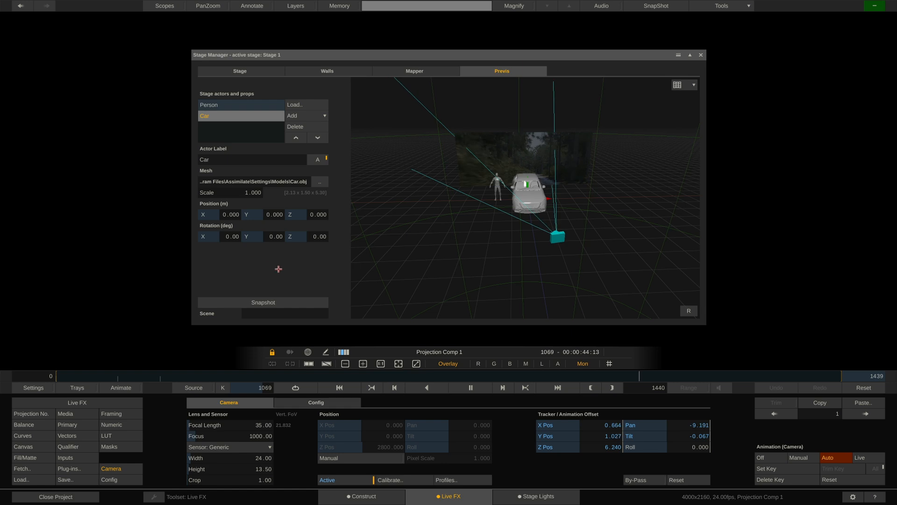
{"action": "left_click", "coordinate": [694, 85]}
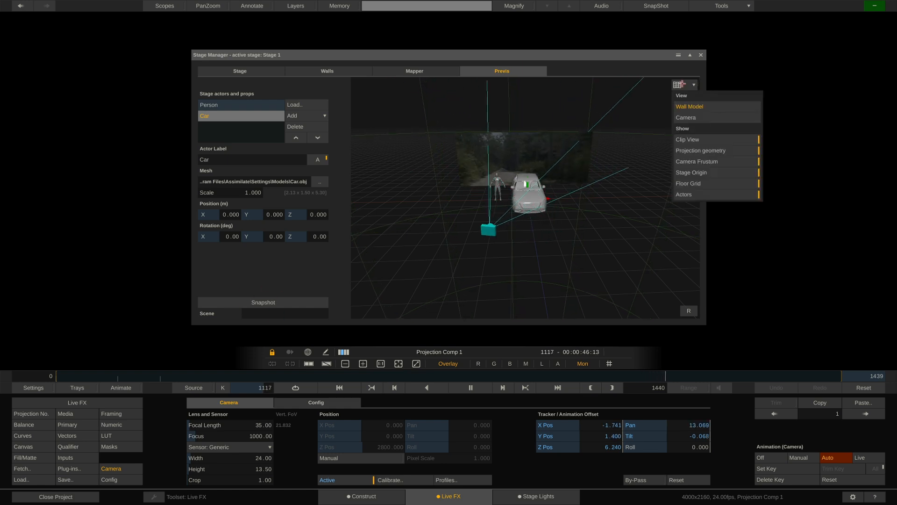
{"action": "left_click", "coordinate": [697, 117]}
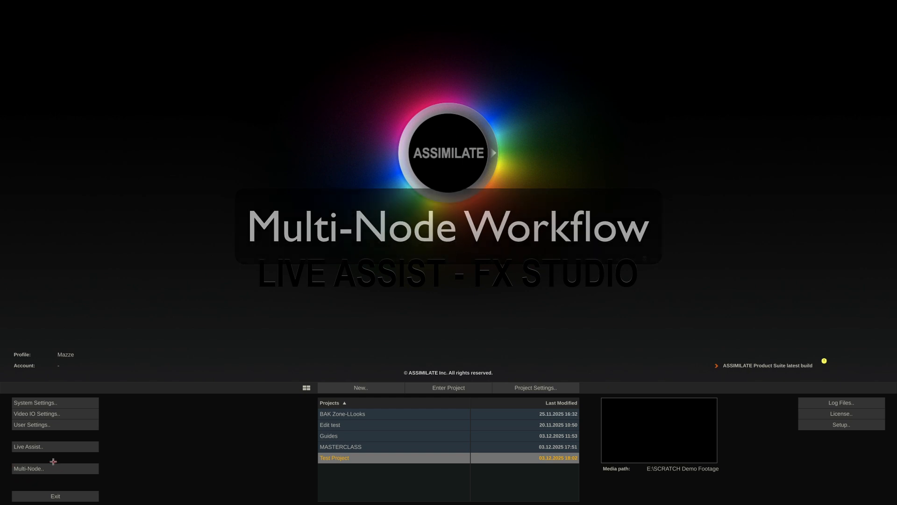
Start a Multi-Node session on the master system in Master mode with Sync Session.
{"action": "left_click", "coordinate": [47, 468]}
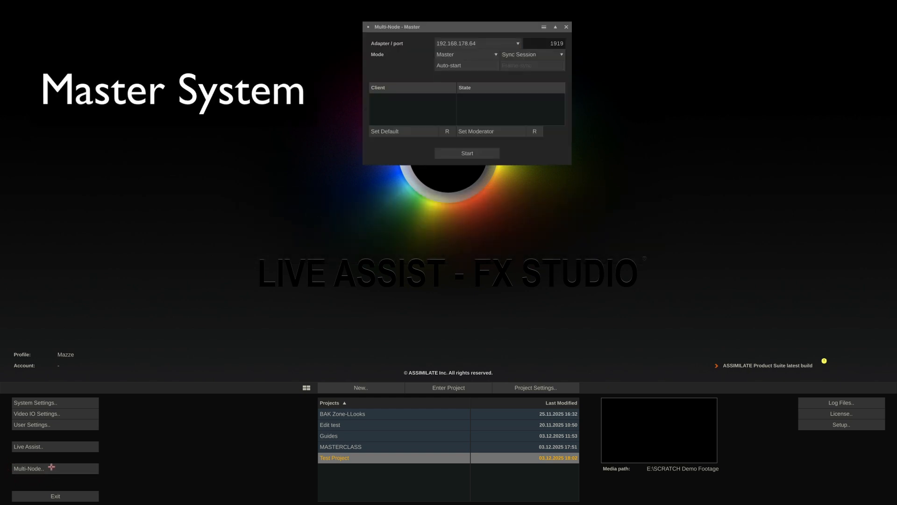
{"action": "left_click", "coordinate": [481, 54]}
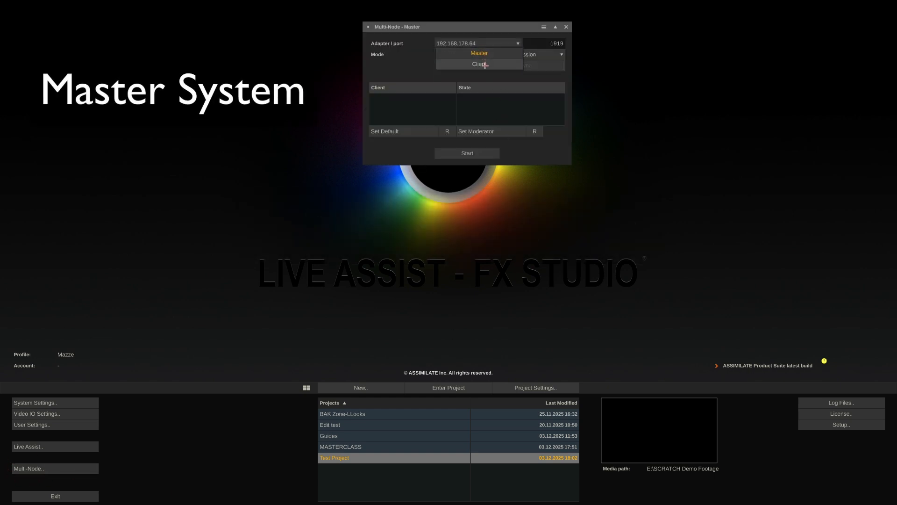
{"action": "left_click", "coordinate": [403, 61]}
{"action": "left_click", "coordinate": [550, 54]}
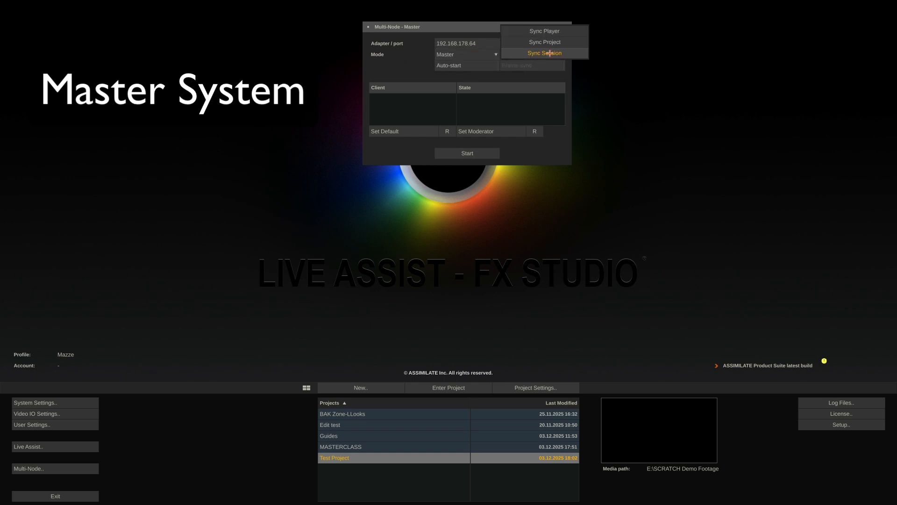
{"action": "left_click", "coordinate": [580, 54]}
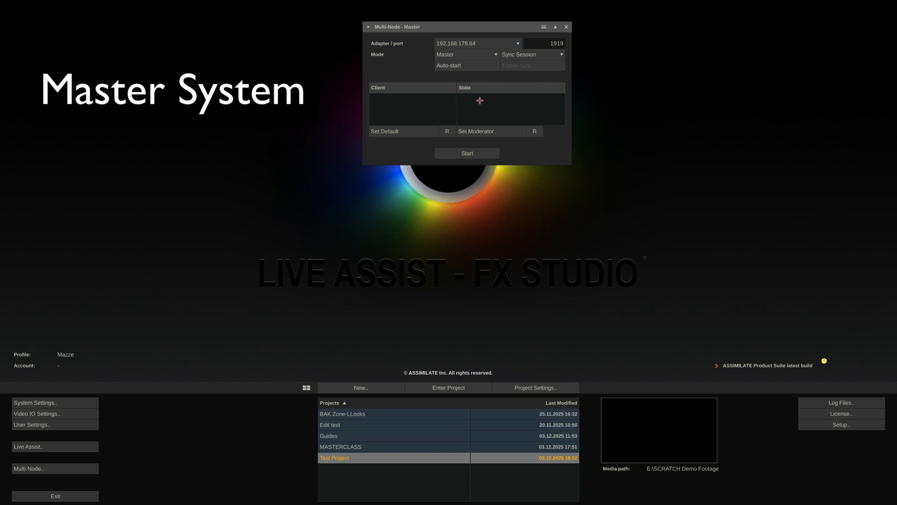
{"action": "left_click", "coordinate": [468, 153]}
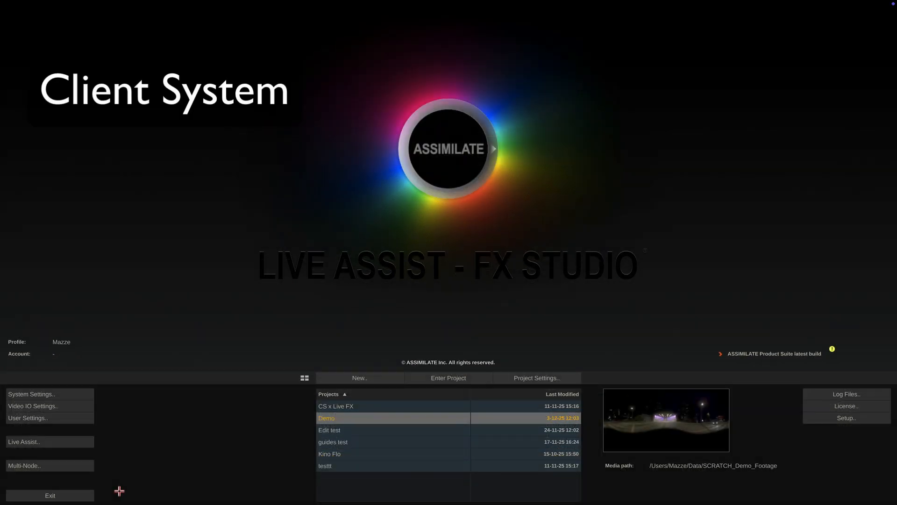
Start Multi-Node on the client system in Client mode with Sync Session, using HANNIBAL as master.
{"action": "left_click", "coordinate": [68, 465]}
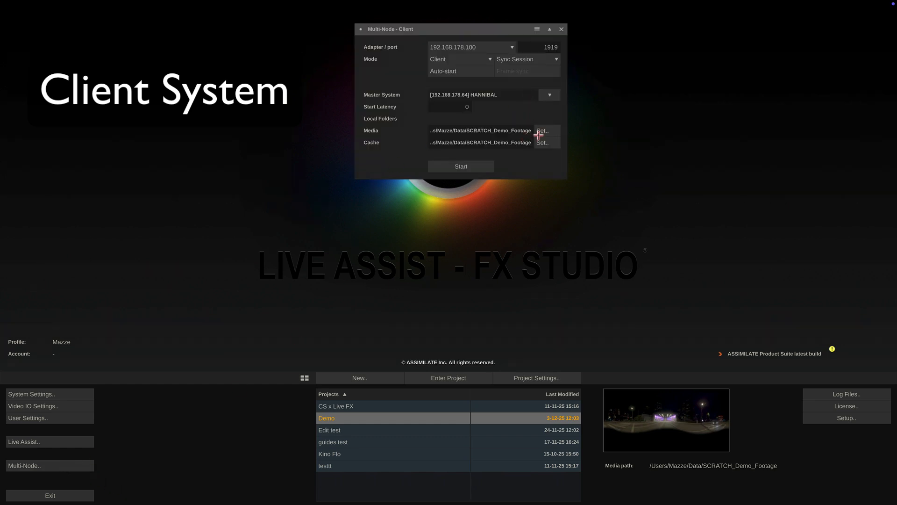
{"action": "left_click", "coordinate": [461, 167]}
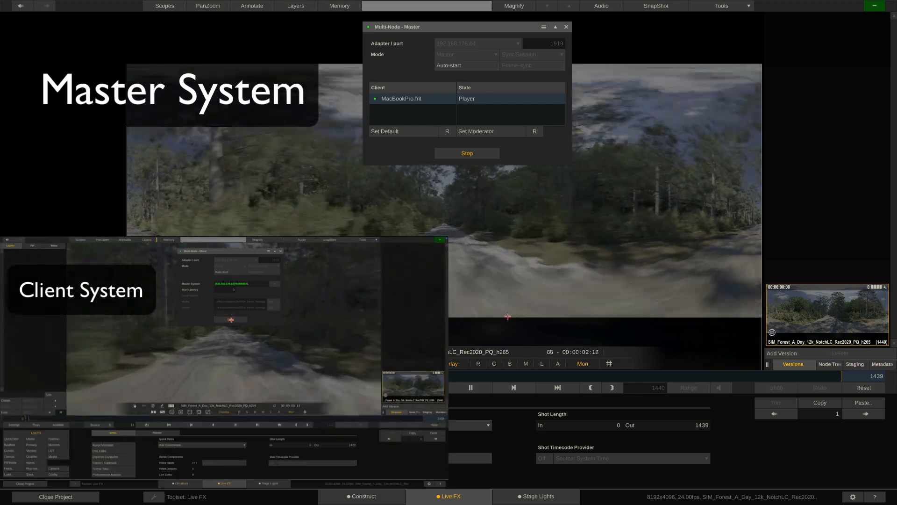
In the master's primary grade, set the gamma to Red 1.205, Green 1.169 and Master 0.881.
{"action": "left_click", "coordinate": [110, 425]}
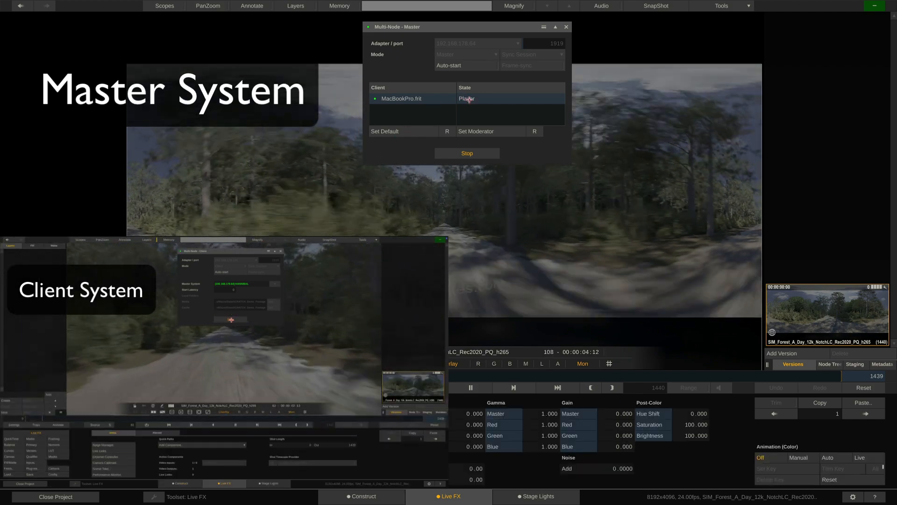
{"action": "left_click", "coordinate": [469, 99]}
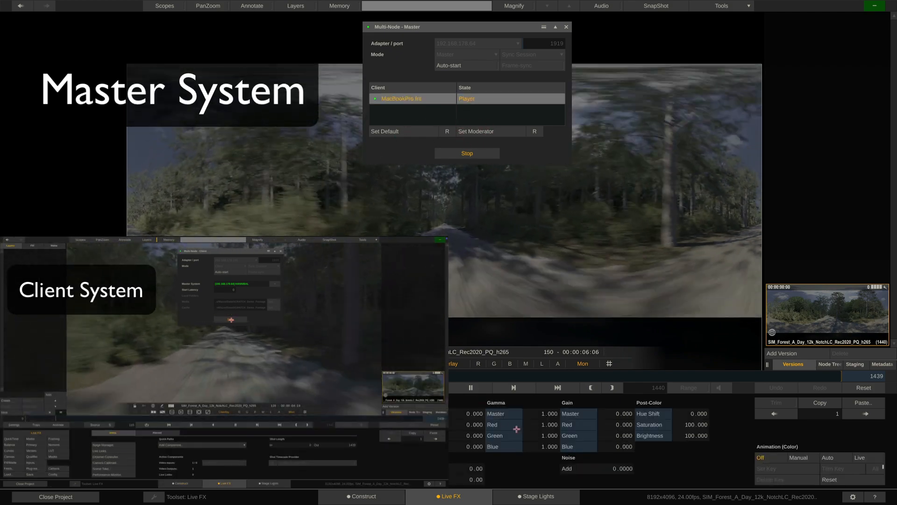
{"action": "left_click_drag", "start_coordinate": [537, 424], "coordinate": [537, 432]}
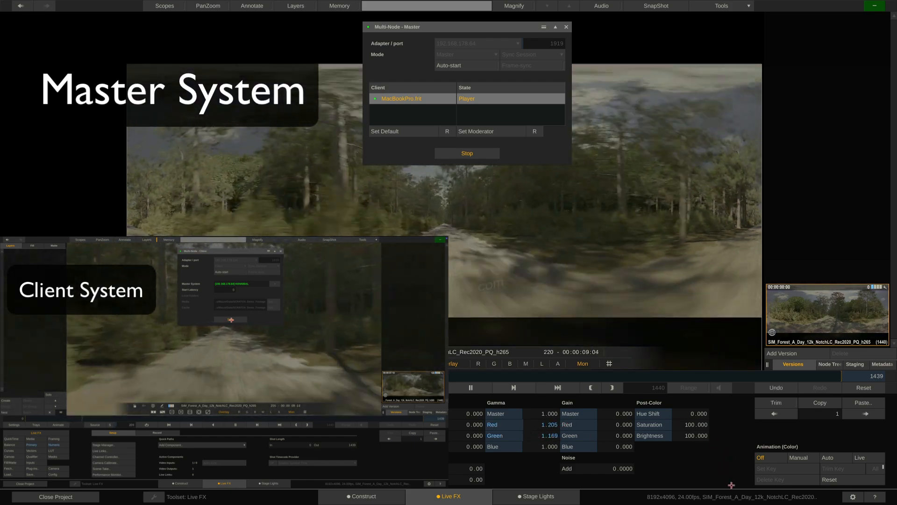
{"action": "left_click_drag", "start_coordinate": [542, 413], "coordinate": [526, 414]}
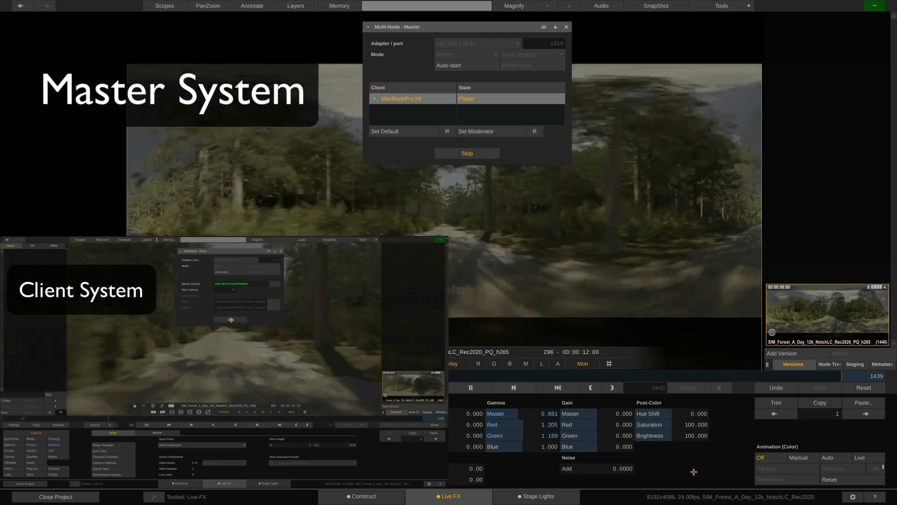
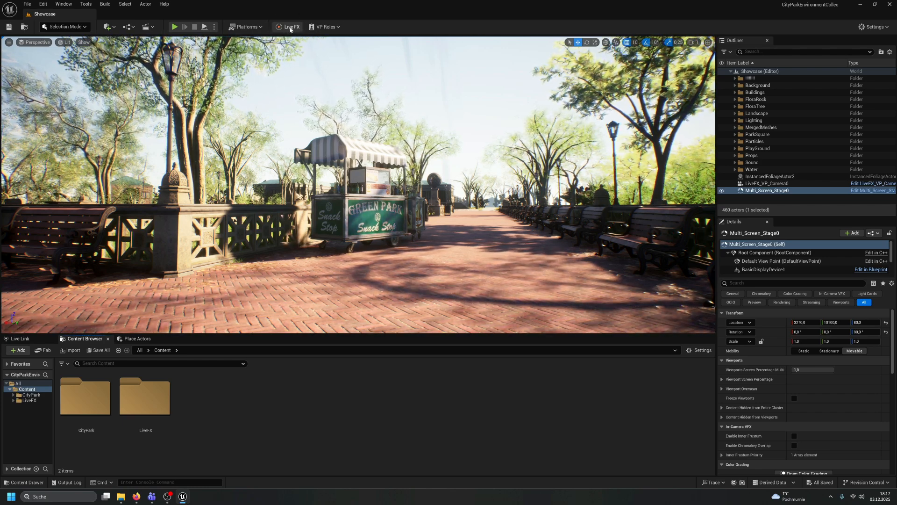
Switch to Unreal Engine, review the Live FX Setup options and inspect the multi-screen stage in the level.
{"action": "left_click", "coordinate": [287, 27]}
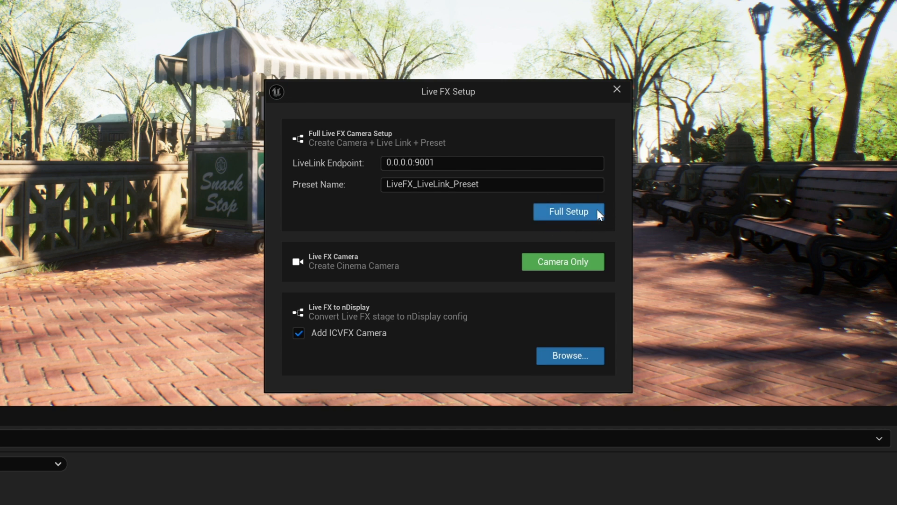
{"action": "left_click_drag", "start_coordinate": [482, 185], "coordinate": [387, 184]}
{"action": "left_click", "coordinate": [397, 210]}
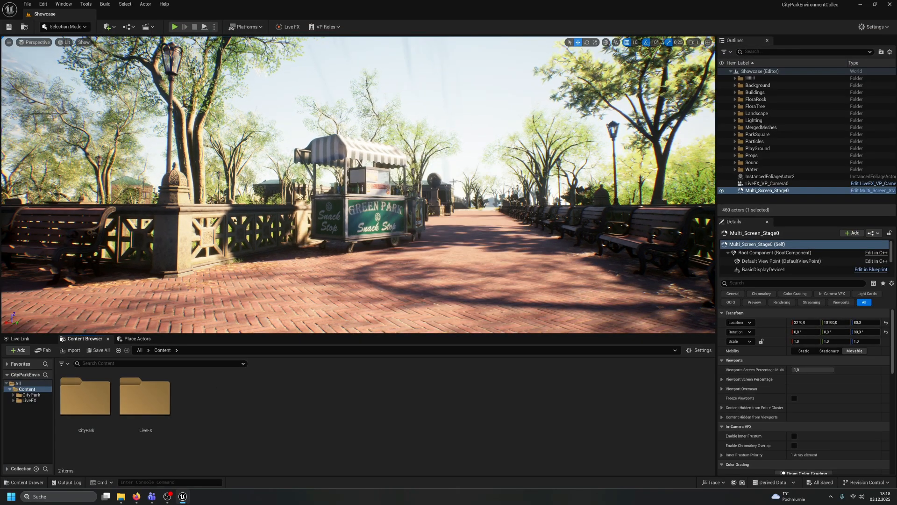
{"action": "key", "text": "w"}
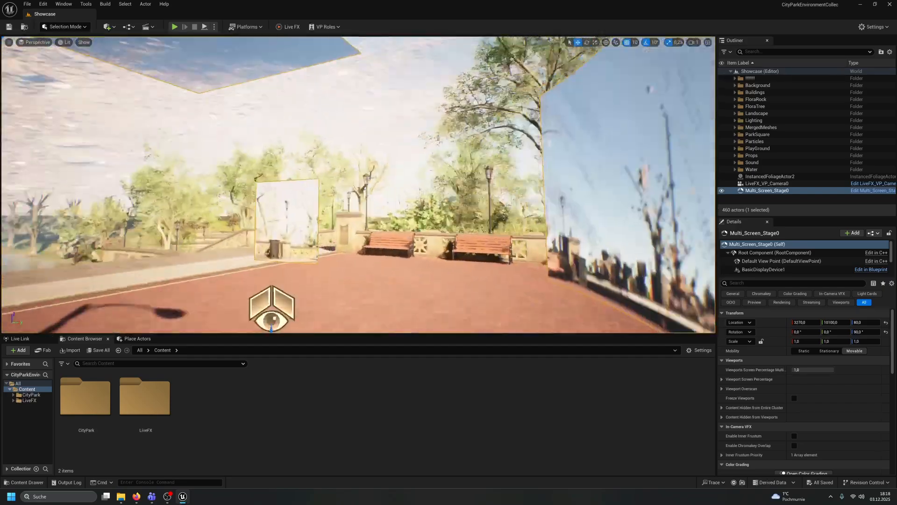
{"action": "key", "text": "s"}
{"action": "key", "text": "w"}
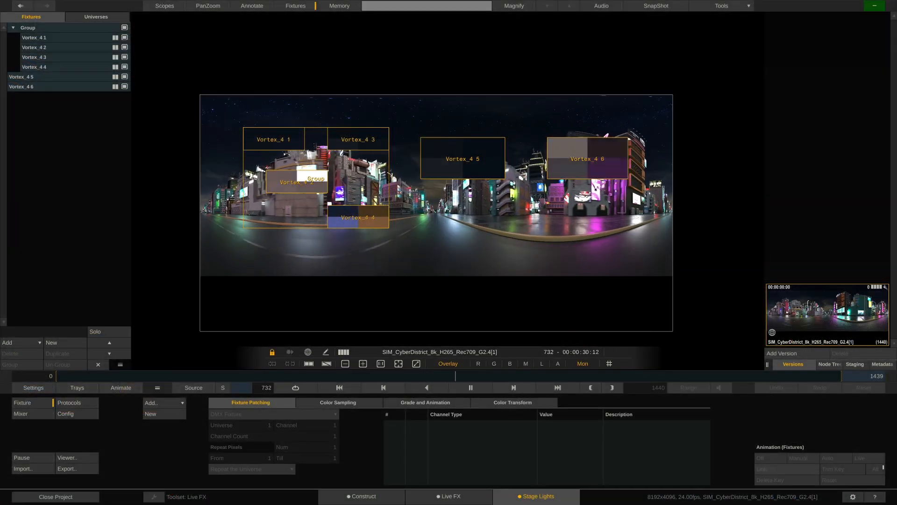
Open the fixture library for a new stage light and set its custom source folder to E:\SCRATCH Demo Footage\Formats\Fixture Library.
{"action": "left_click", "coordinate": [39, 342]}
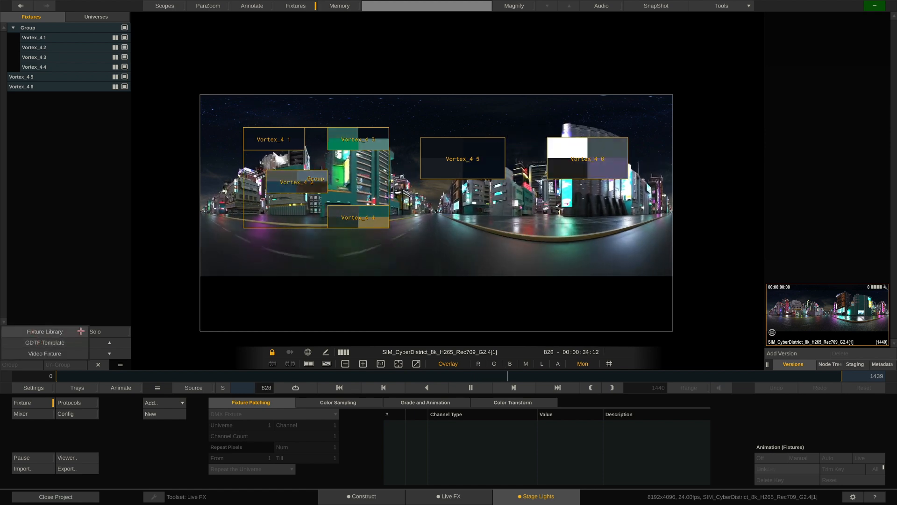
{"action": "left_click", "coordinate": [72, 332]}
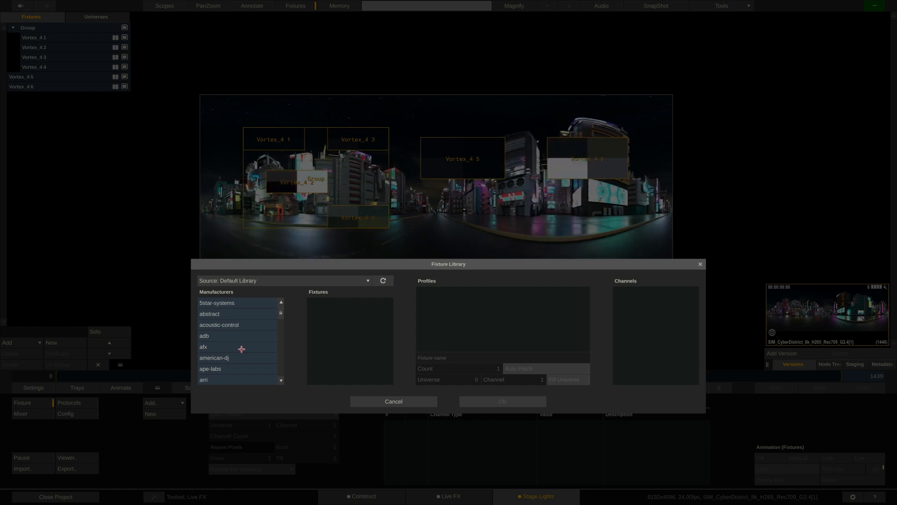
{"action": "left_click", "coordinate": [344, 277]}
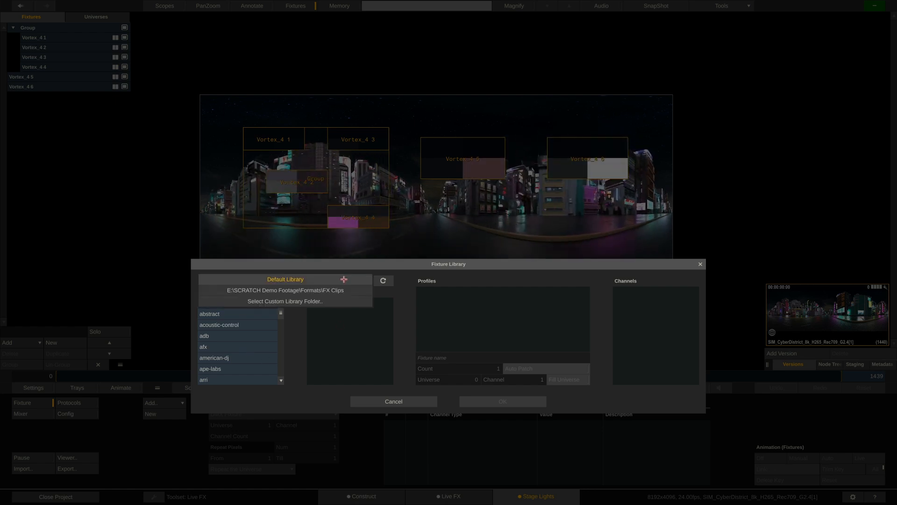
{"action": "left_click", "coordinate": [320, 302]}
{"action": "left_click", "coordinate": [431, 198]}
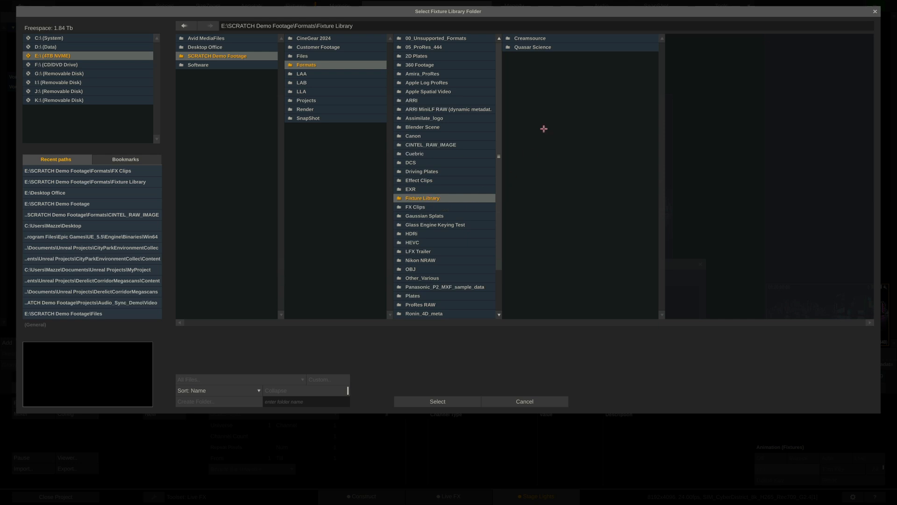
{"action": "left_click", "coordinate": [549, 47]}
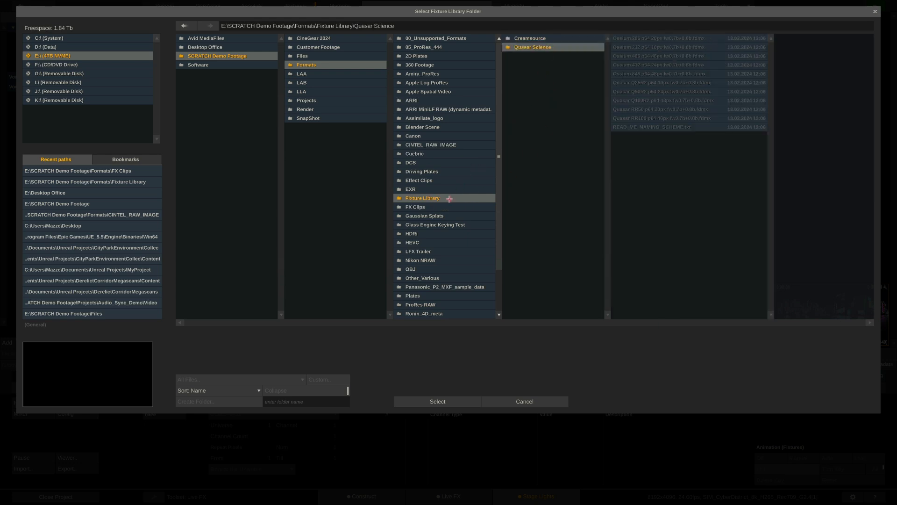
{"action": "left_click", "coordinate": [449, 199]}
{"action": "left_click", "coordinate": [414, 402]}
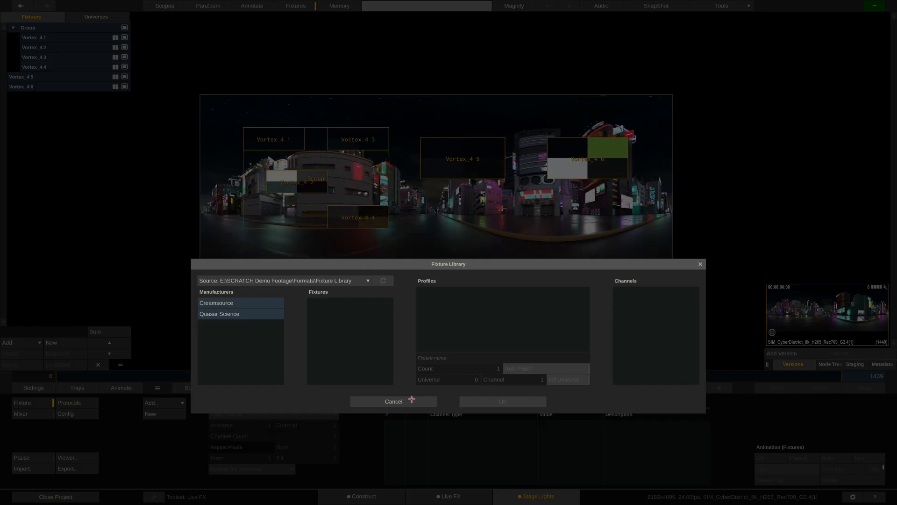
Choose the Creamsource Vortex_4 fixture with the profile Mode 37: Multi Zone CIE xy (26ch) 16 Bit.
{"action": "left_click", "coordinate": [251, 302]}
{"action": "left_click_drag", "start_coordinate": [585, 300], "coordinate": [585, 318]}
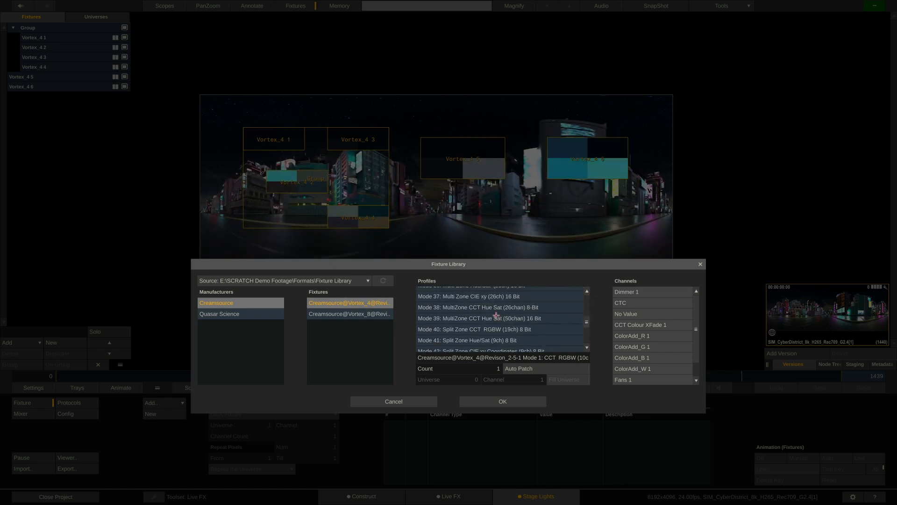
{"action": "left_click", "coordinate": [497, 298]}
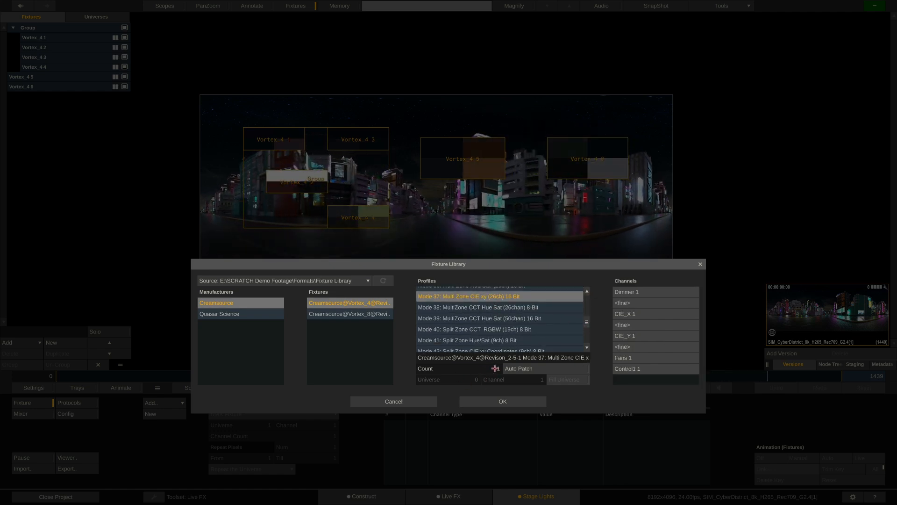
Add 5 of these fixtures with Auto Patch enabled, starting at universe 10, channel 1.
{"action": "left_click", "coordinate": [493, 369]}
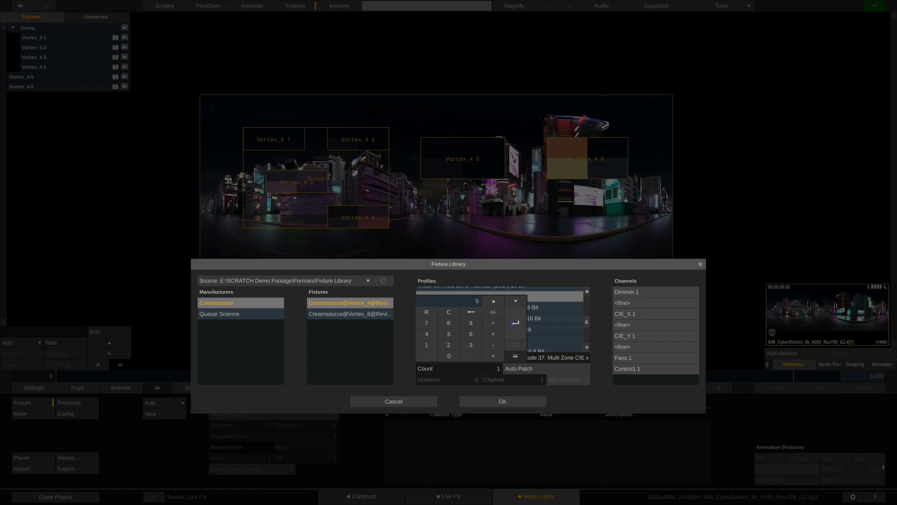
{"action": "left_click", "coordinate": [515, 322]}
{"action": "left_click", "coordinate": [541, 368]}
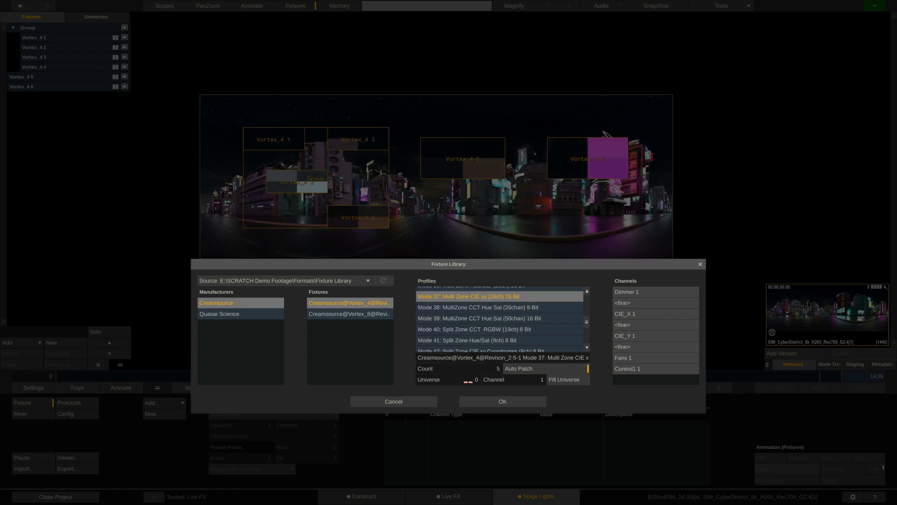
{"action": "left_click", "coordinate": [467, 379]}
{"action": "left_click", "coordinate": [431, 358]}
{"action": "left_click", "coordinate": [451, 368]}
{"action": "left_click", "coordinate": [521, 328]}
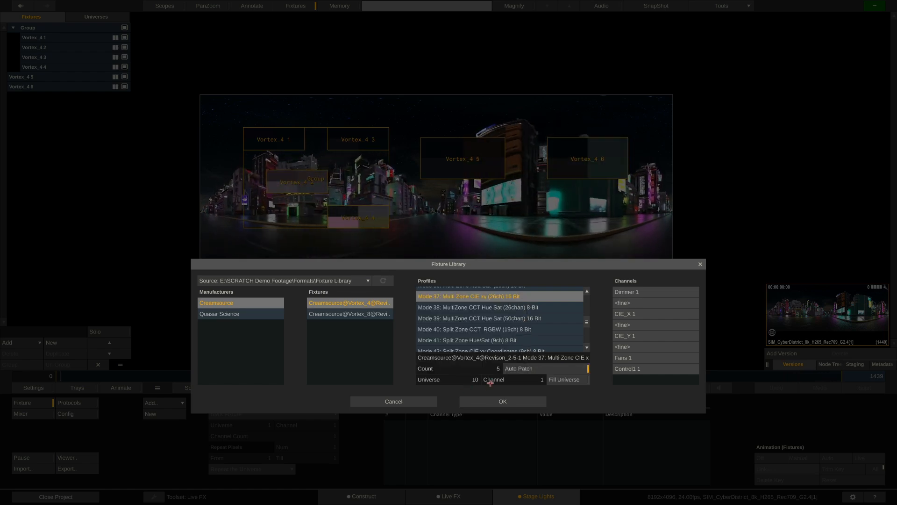
{"action": "left_click", "coordinate": [475, 402]}
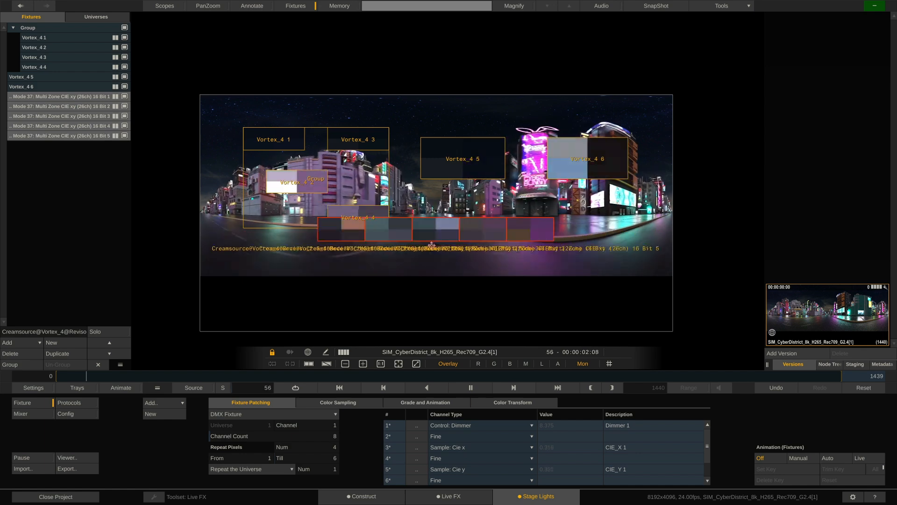
Move the five new fixtures down to the lower edge of the image and separate the first one from the row.
{"action": "left_click_drag", "start_coordinate": [431, 245], "coordinate": [462, 275]}
{"action": "left_click", "coordinate": [464, 308]}
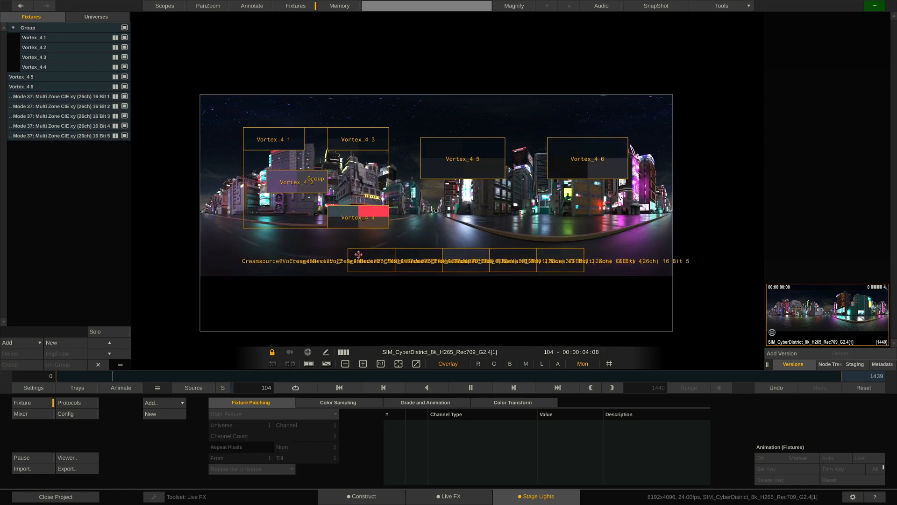
{"action": "left_click_drag", "start_coordinate": [358, 254], "coordinate": [294, 263]}
Enable snapping for the fixture overlays and snap the separated fixture against the right edge of Vortex_4 5.
{"action": "left_click", "coordinate": [77, 413]}
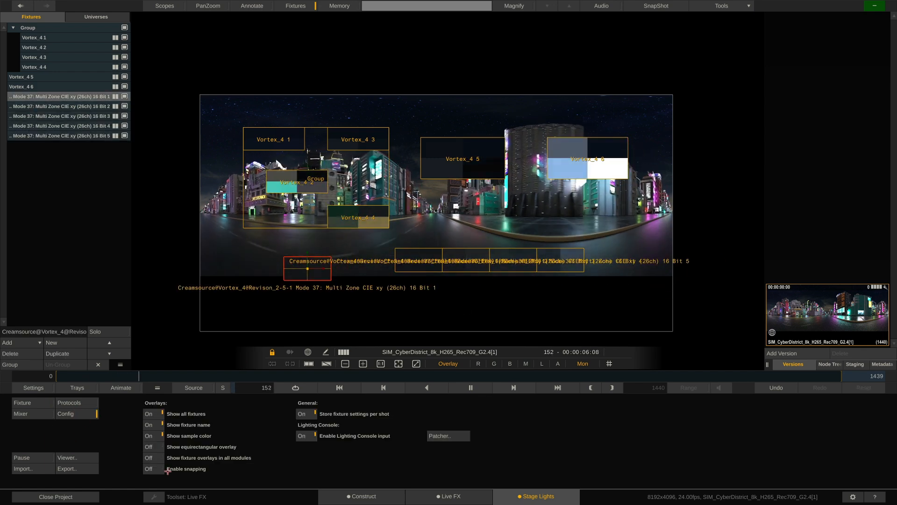
{"action": "left_click", "coordinate": [149, 468]}
{"action": "left_click_drag", "start_coordinate": [305, 275], "coordinate": [382, 237]}
{"action": "left_click_drag", "start_coordinate": [294, 241], "coordinate": [409, 192]}
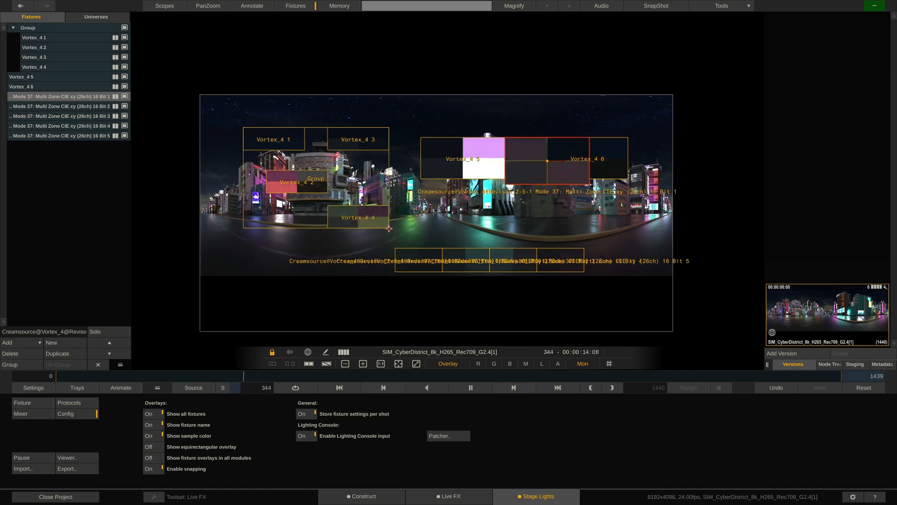
Scale down the group of four Vortex_4 fixtures, then select all ungrouped fixtures and reposition them together.
{"action": "left_click_drag", "start_coordinate": [389, 229], "coordinate": [414, 243]}
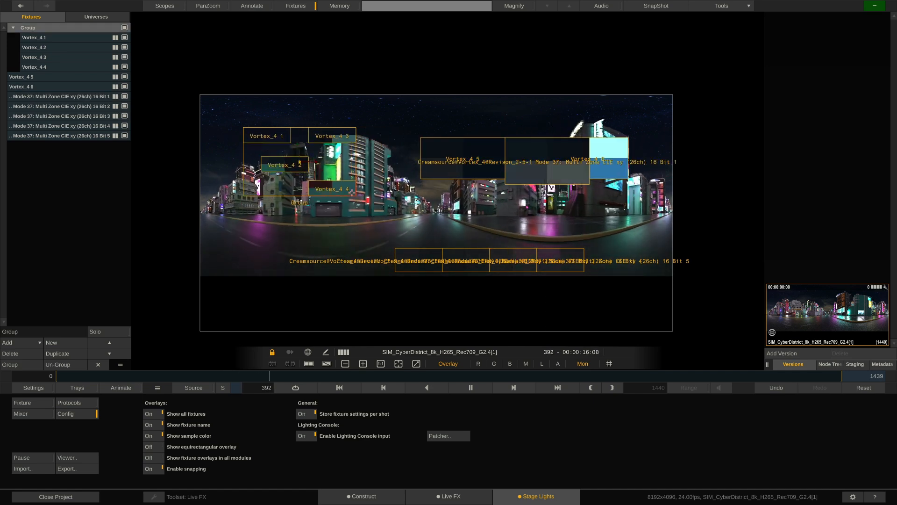
{"action": "left_click_drag", "start_coordinate": [384, 126], "coordinate": [667, 321]}
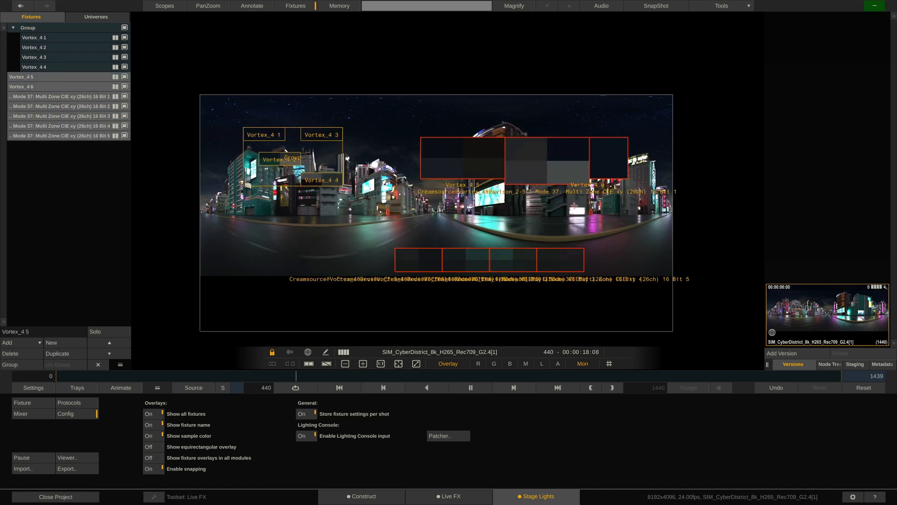
{"action": "left_click_drag", "start_coordinate": [553, 175], "coordinate": [525, 194]}
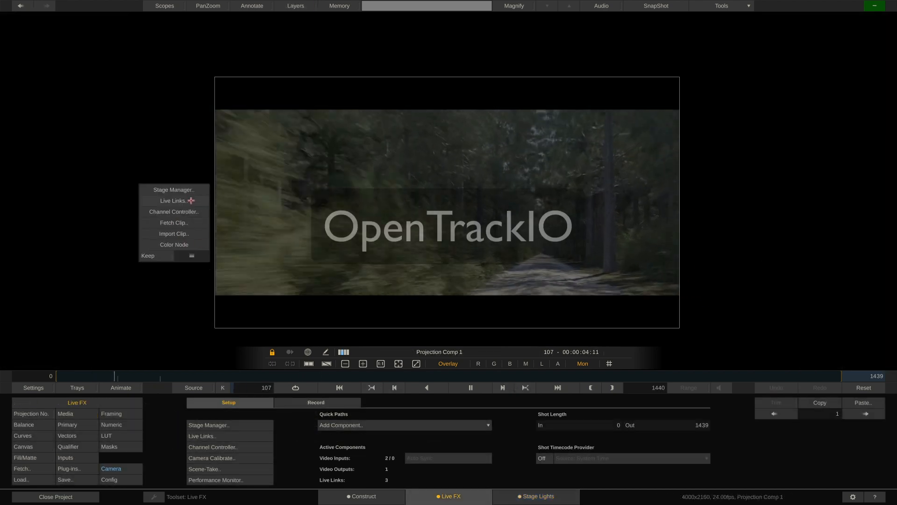
In the Live Links of Projection Comp 1, turn on the OpenTrackIO Tracker and select the OpenTrackIO Sender.
{"action": "left_click", "coordinate": [229, 313]}
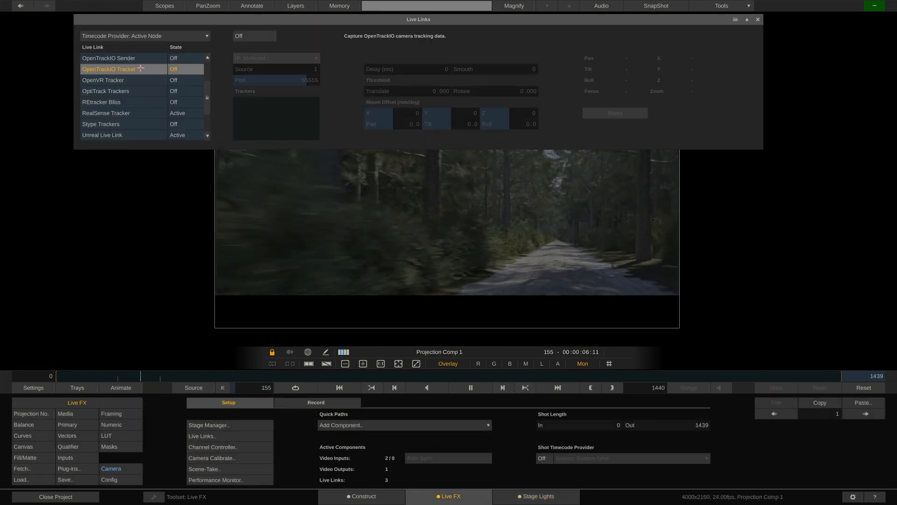
{"action": "left_click", "coordinate": [250, 36]}
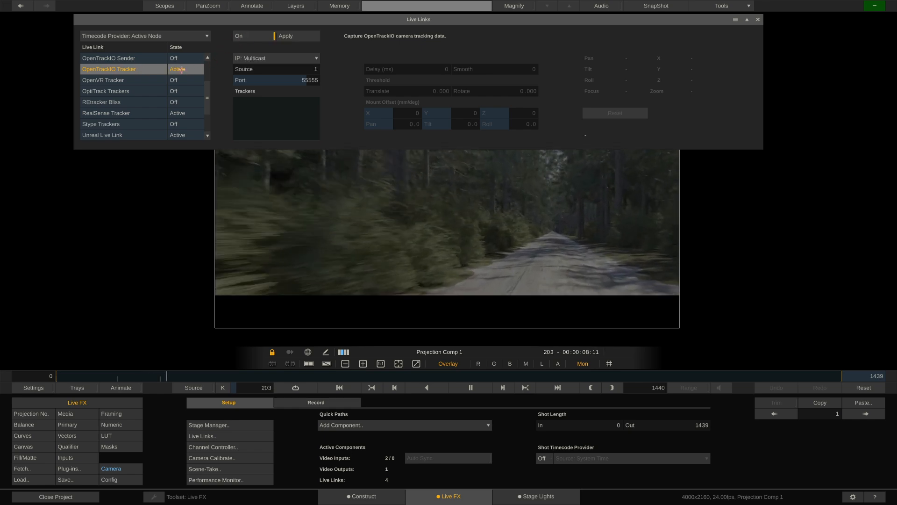
{"action": "left_click", "coordinate": [185, 58]}
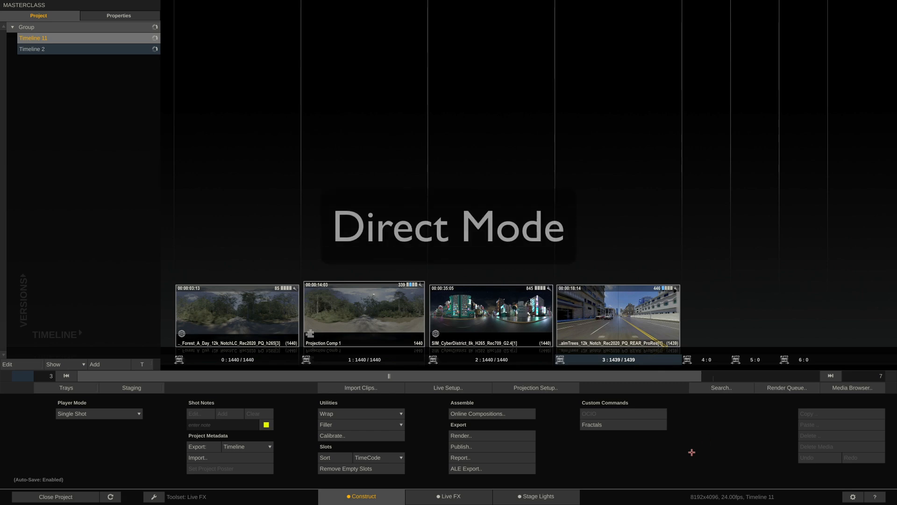
Create the projection composition Projection Comp 2 on Stage 1 with Direct projection, using the PalmTrees REAR ProRes clip as 2D media.
{"action": "left_click", "coordinate": [544, 387]}
{"action": "left_click_drag", "start_coordinate": [616, 323], "coordinate": [505, 146]}
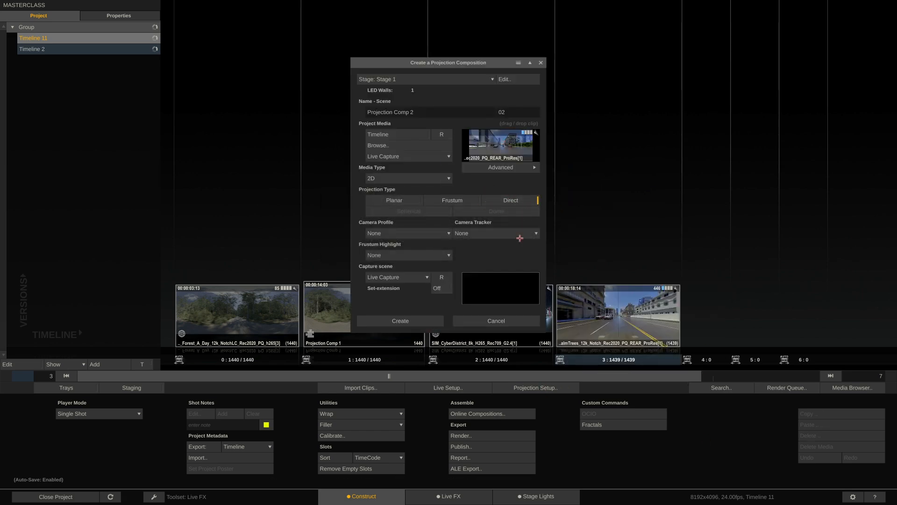
{"action": "left_click", "coordinate": [394, 321]}
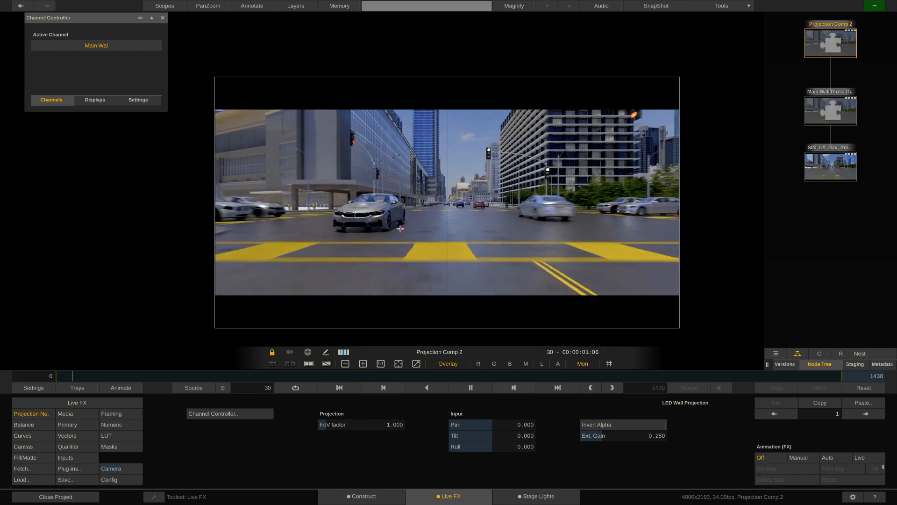
Show the stage in the Stage Manager previs and raise the FoV factor of the Main Wall direct projection node.
{"action": "right_click", "coordinate": [393, 193]}
{"action": "left_click", "coordinate": [398, 195]}
{"action": "left_click_drag", "start_coordinate": [542, 56], "coordinate": [455, 35]}
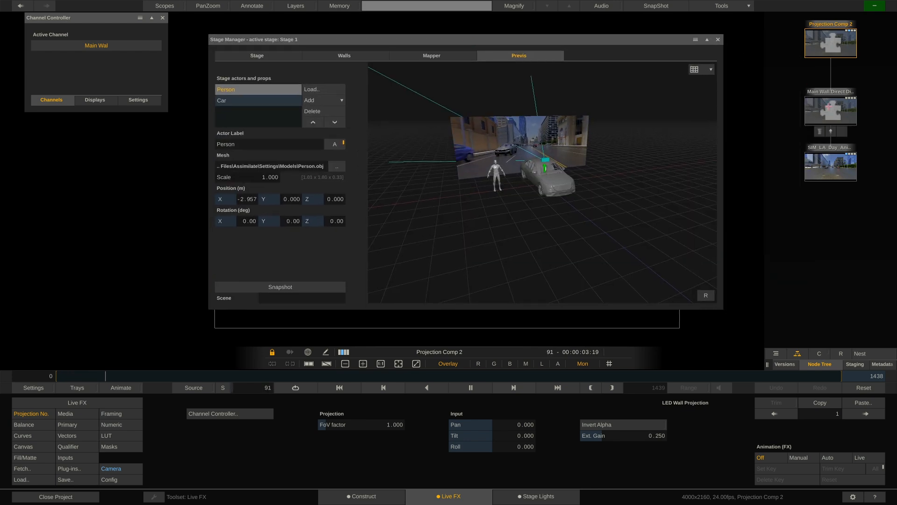
{"action": "left_click", "coordinate": [831, 114]}
{"action": "left_click_drag", "start_coordinate": [361, 427], "coordinate": [490, 422]}
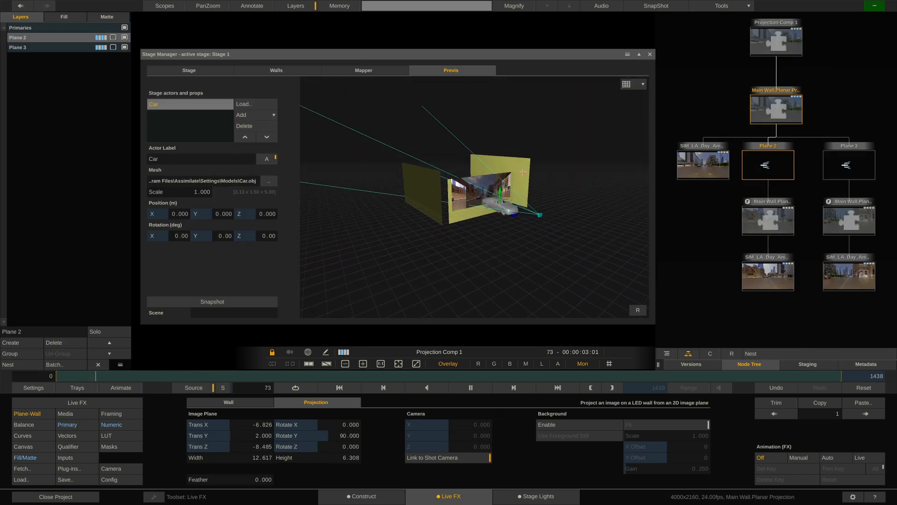
Soften the edges of Plane 2's image plane in the Main Wall planar projection by increasing its feather.
{"action": "scroll", "coordinate": [429, 192], "scroll_direction": "up", "scroll_amount": 6}
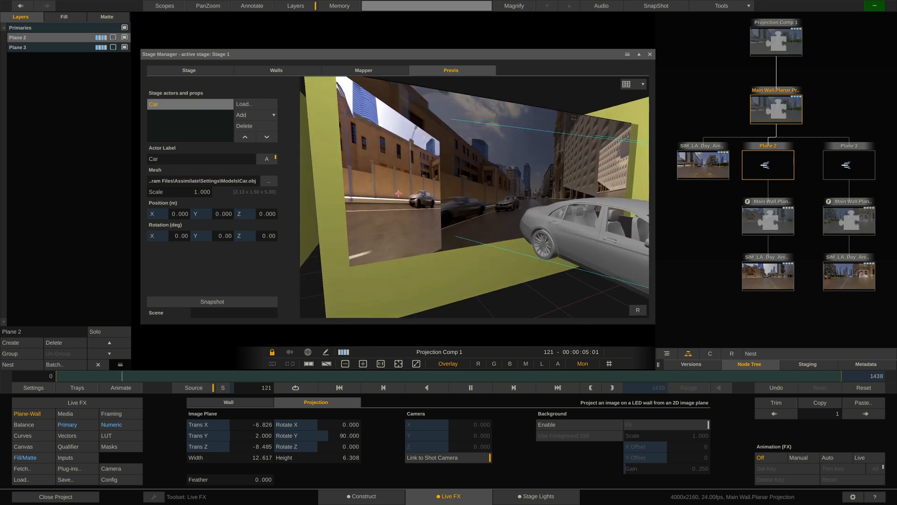
{"action": "left_click_drag", "start_coordinate": [255, 477], "coordinate": [570, 468]}
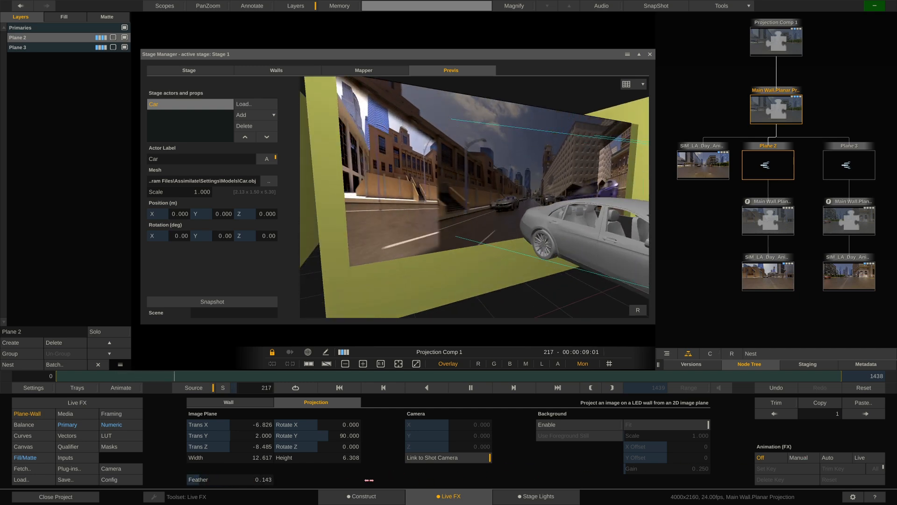
{"action": "left_click_drag", "start_coordinate": [570, 468], "coordinate": [528, 469]}
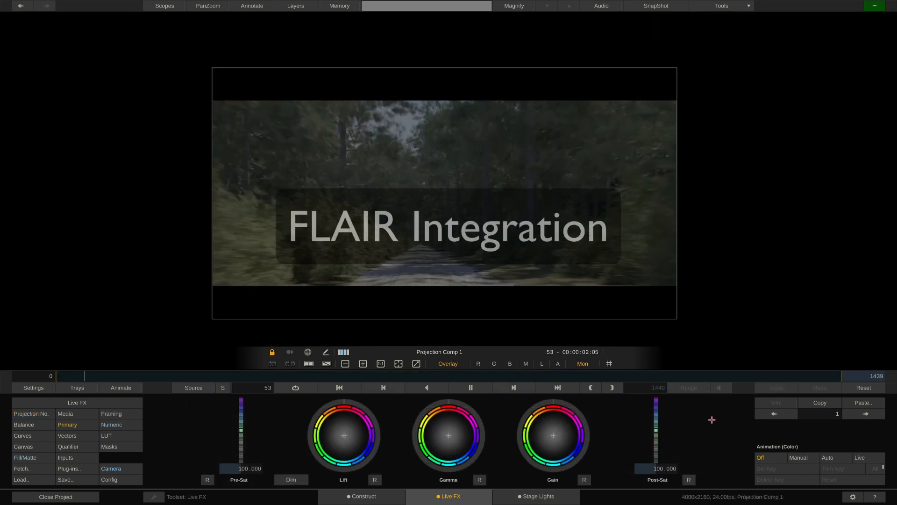
Open the Flair motion control import for Projection Comp 1 and show the shot's camera settings.
{"action": "left_click", "coordinate": [749, 7]}
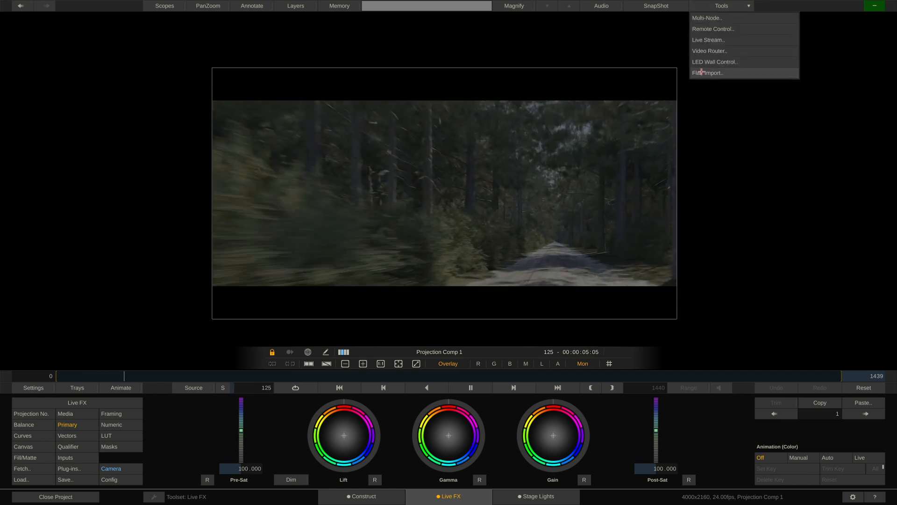
{"action": "left_click", "coordinate": [728, 73]}
{"action": "left_click_drag", "start_coordinate": [687, 18], "coordinate": [764, 79]}
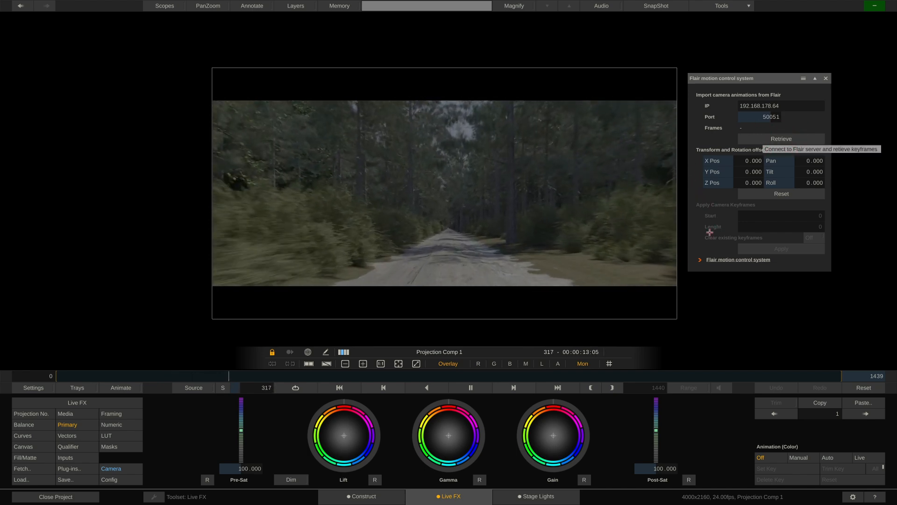
{"action": "left_click", "coordinate": [112, 468]}
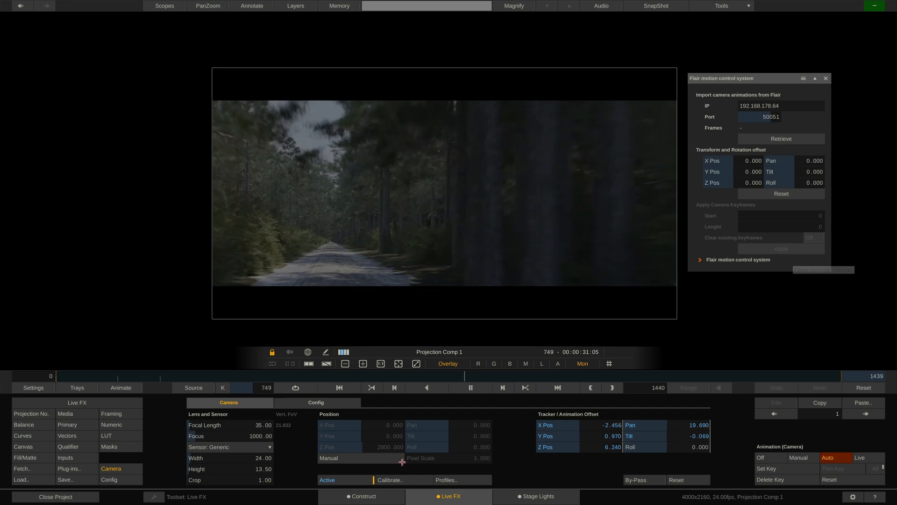
Return to the project's construct, switch the toolset to Finishing and open the render output tree of Timeline 11.
{"action": "left_click", "coordinate": [340, 495]}
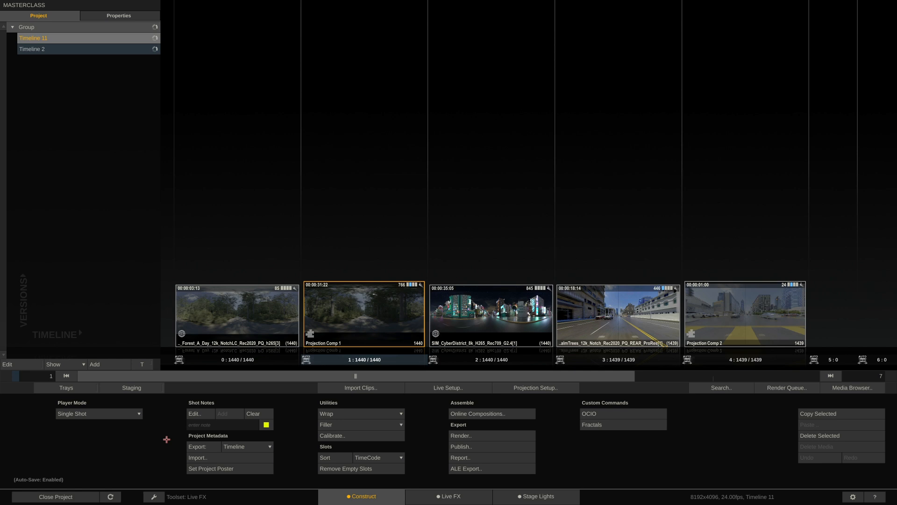
{"action": "left_click", "coordinate": [154, 495]}
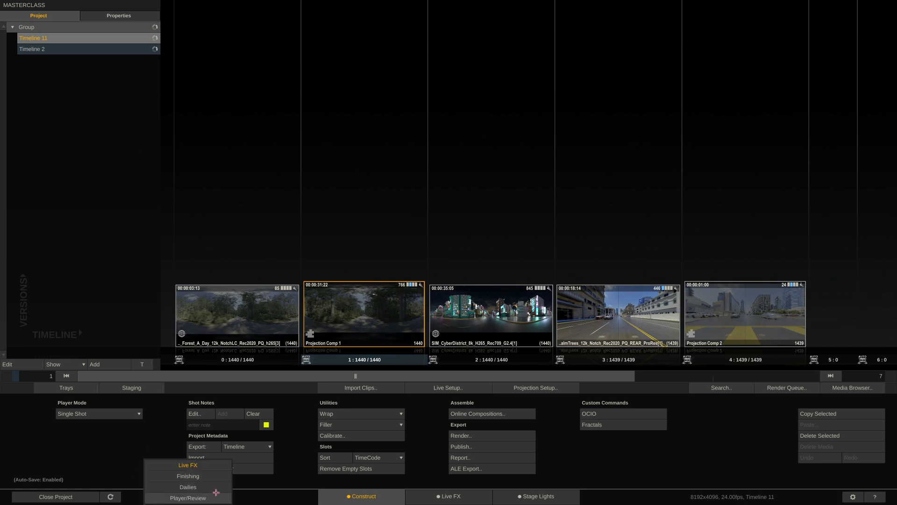
{"action": "left_click", "coordinate": [179, 476]}
{"action": "left_click", "coordinate": [575, 498]}
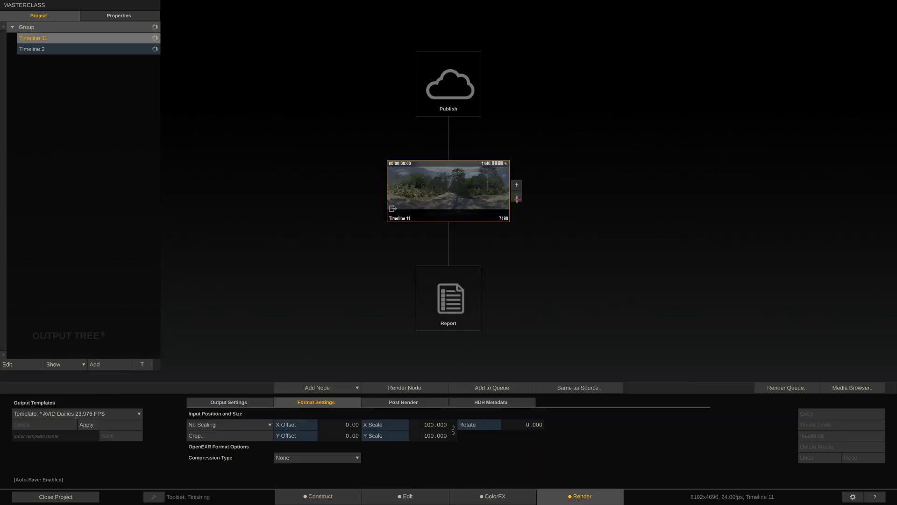
Add a Hap Encoder output node to Timeline 11 and set its video format to HAP HDR with Outstanding quality.
{"action": "left_click", "coordinate": [517, 183]}
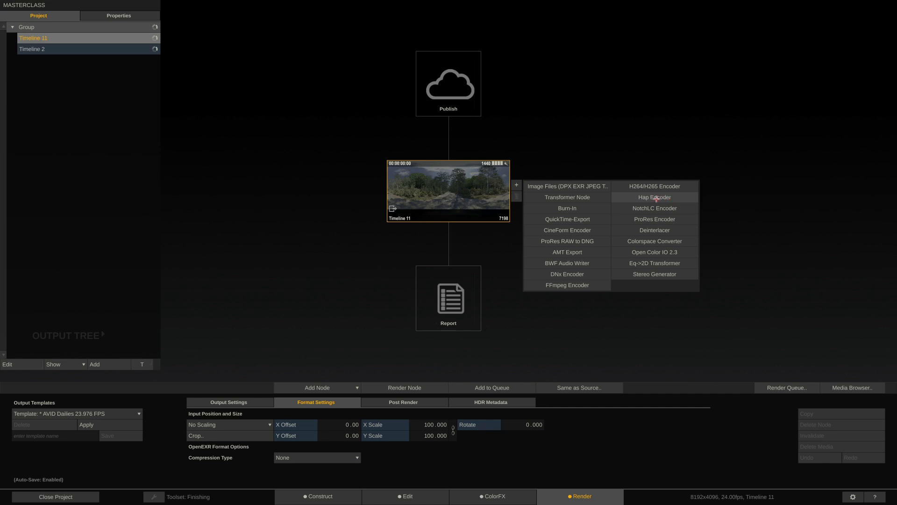
{"action": "left_click", "coordinate": [660, 197]}
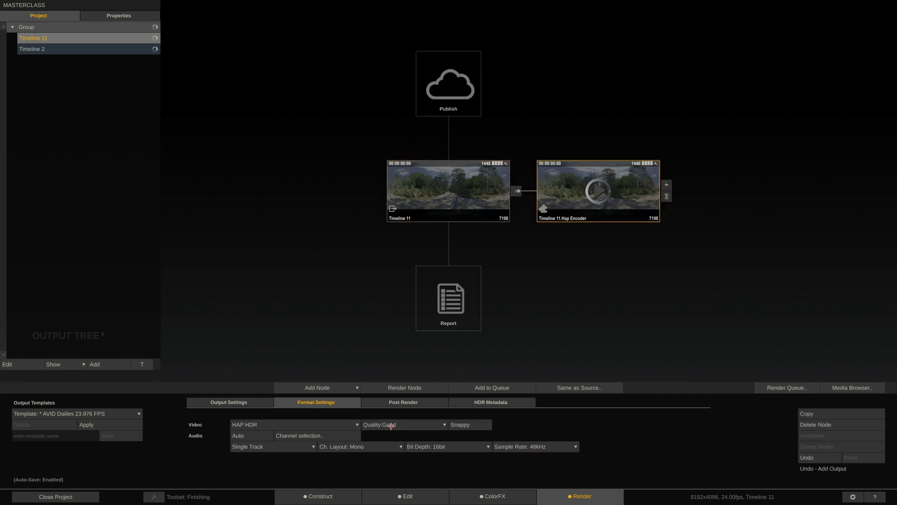
{"action": "left_click", "coordinate": [343, 420]}
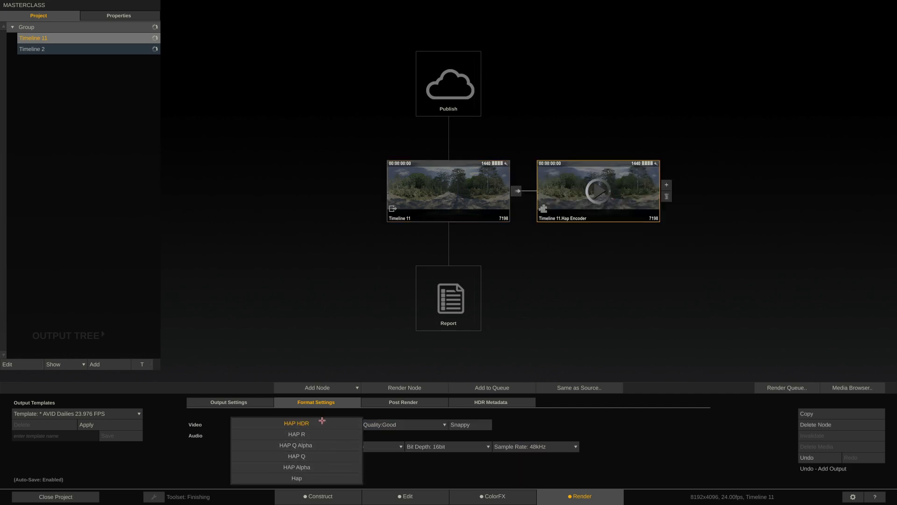
{"action": "left_click", "coordinate": [321, 424]}
{"action": "left_click", "coordinate": [392, 426]}
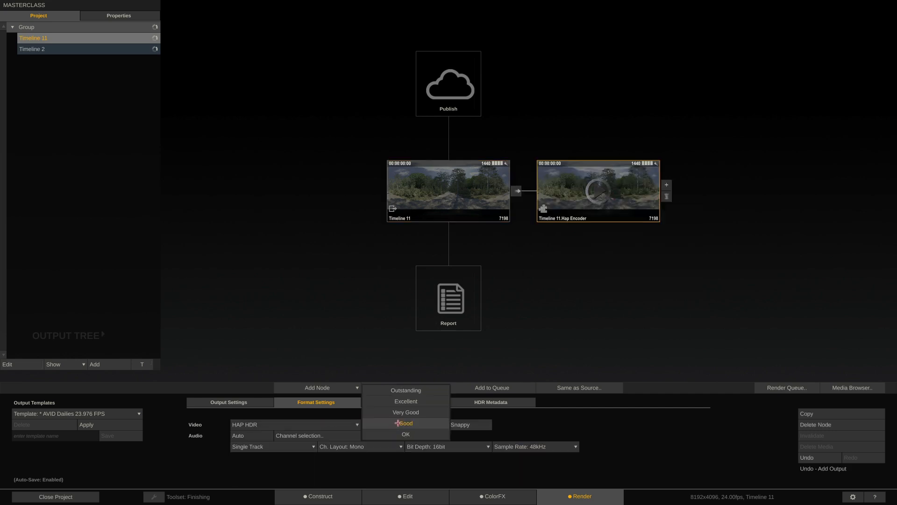
{"action": "left_click", "coordinate": [410, 390]}
Show the Hap Encoder node's output settings and close the MASTERCLASS project.
{"action": "left_click", "coordinate": [253, 402]}
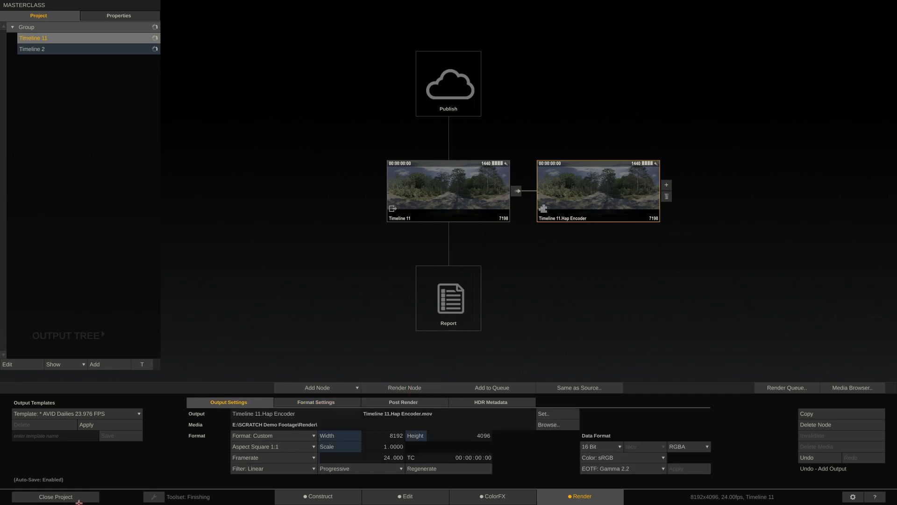
{"action": "left_click", "coordinate": [79, 500]}
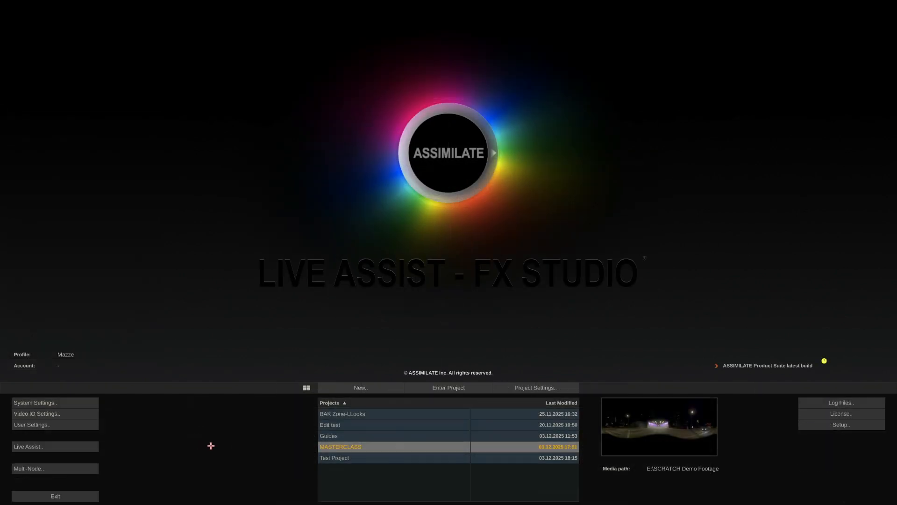